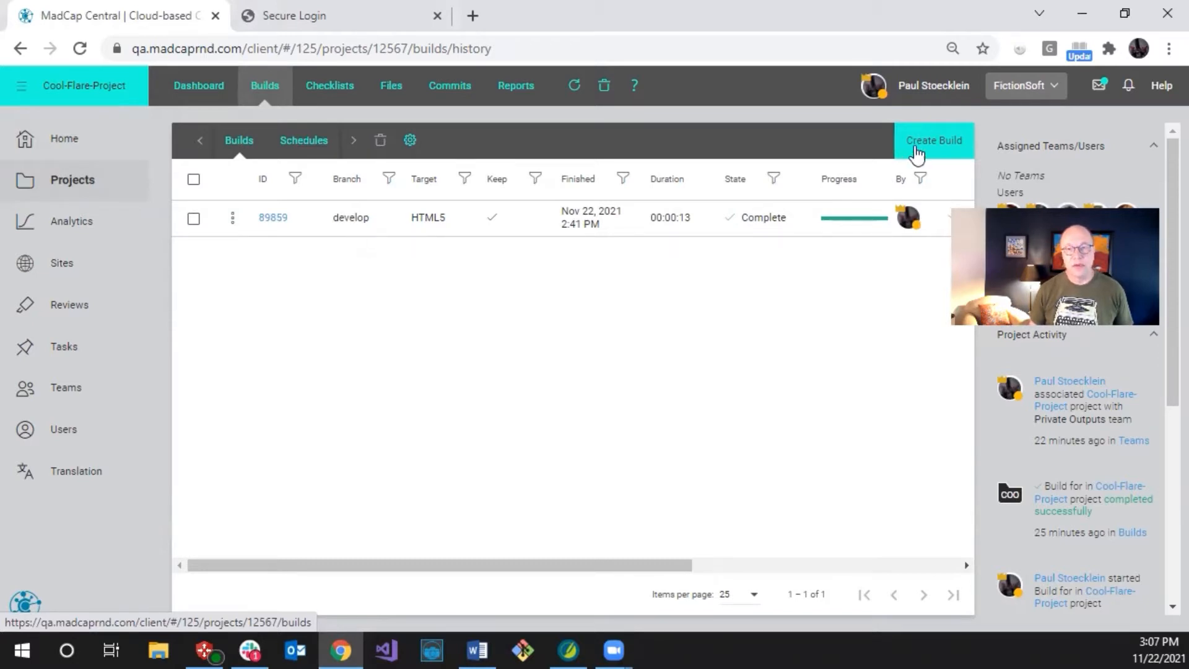
Review the branches and the target offered for a new build of the project, and leave without building
{"action": "left_click", "coordinate": [917, 154]}
{"action": "left_click", "coordinate": [590, 250]}
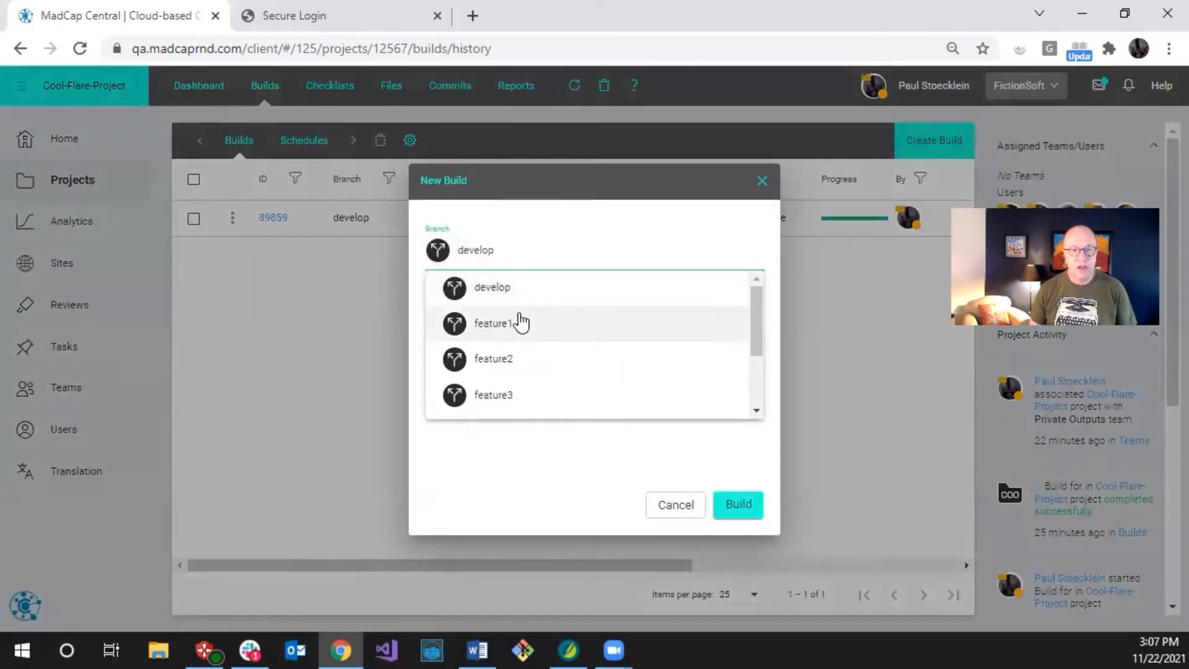
{"action": "scroll", "coordinate": [755, 327], "scroll_direction": "down", "scroll_amount": 3}
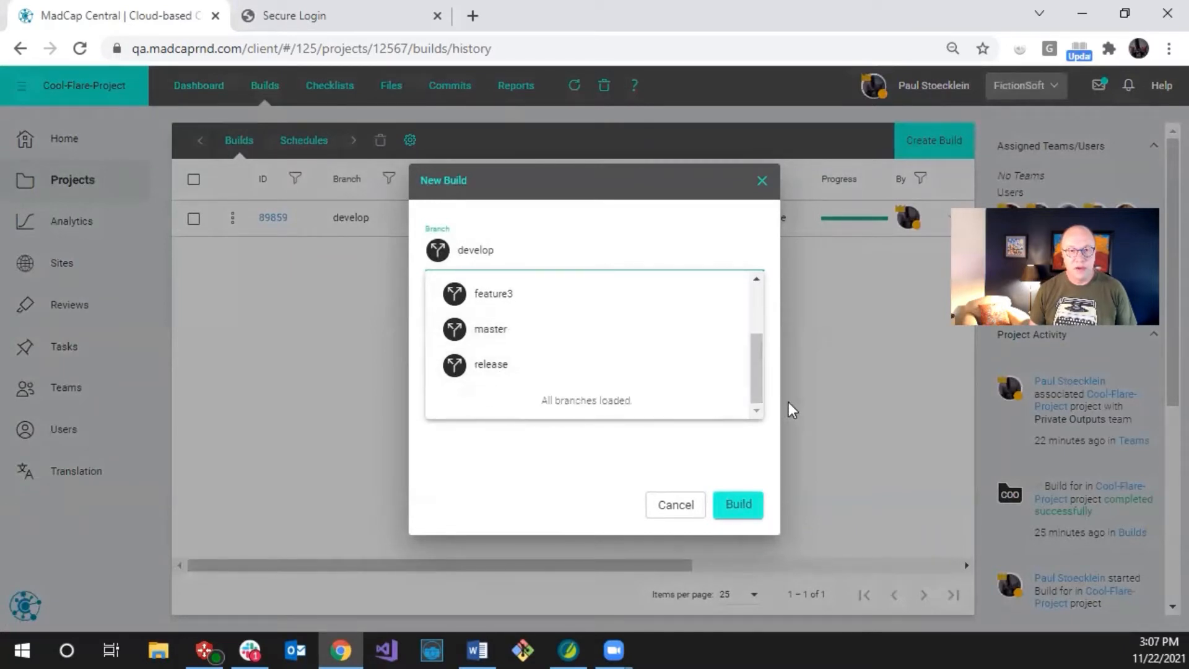
{"action": "left_click_drag", "start_coordinate": [757, 379], "coordinate": [756, 332]}
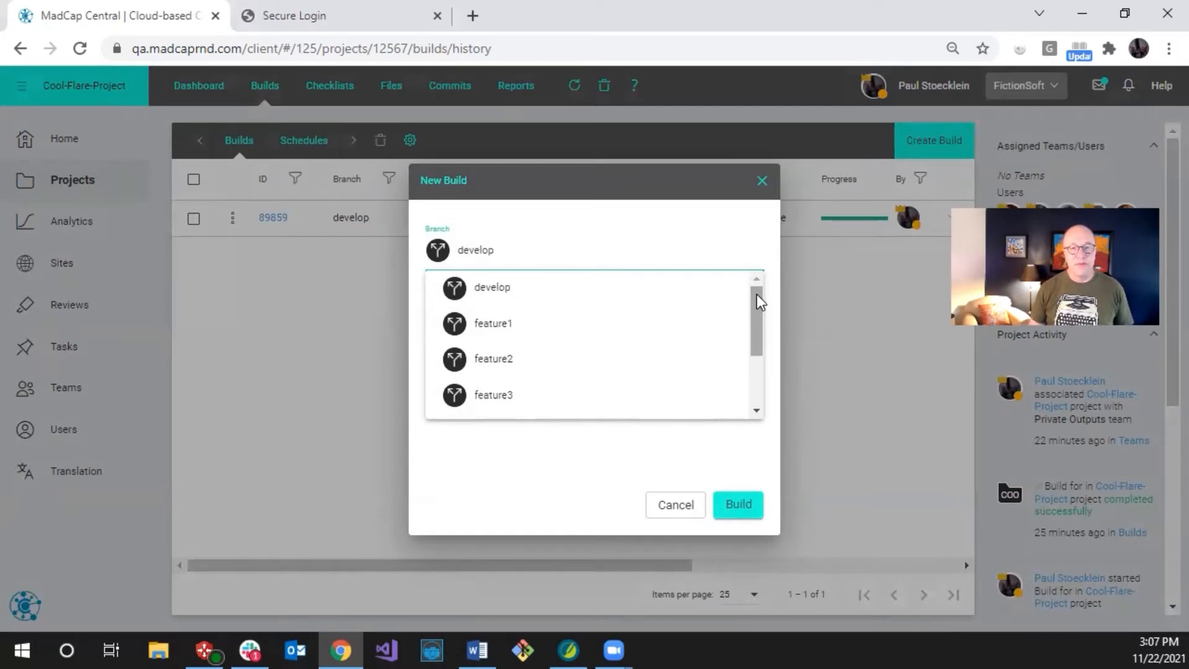
{"action": "left_click_drag", "start_coordinate": [761, 301], "coordinate": [751, 258]}
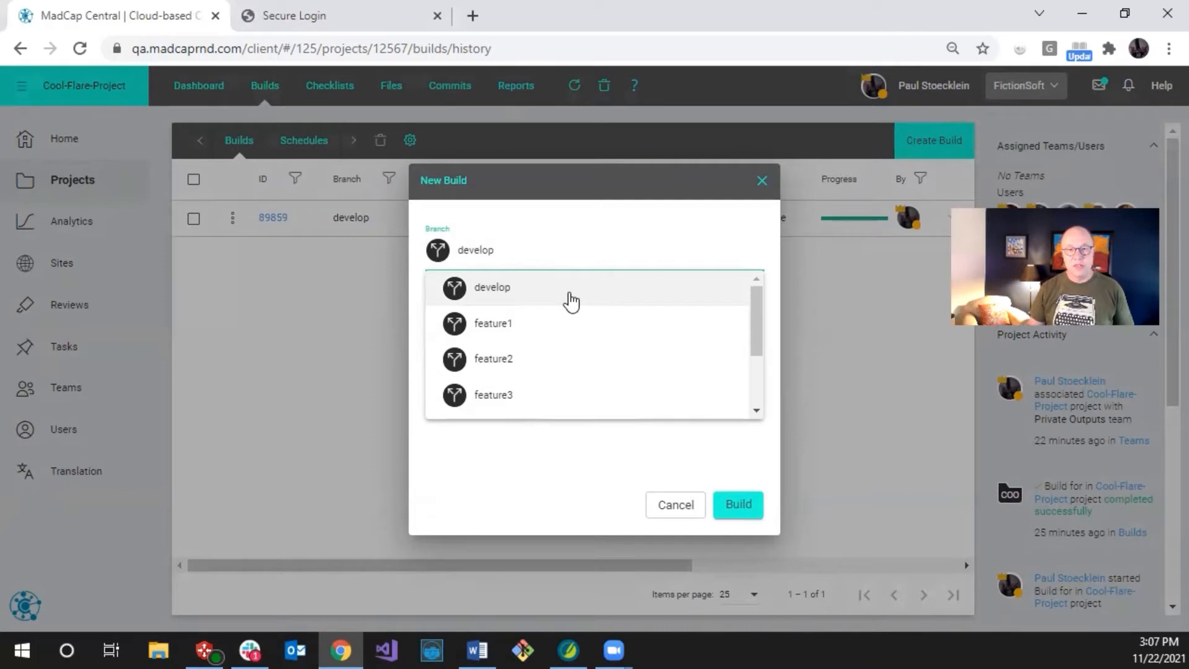
{"action": "left_click", "coordinate": [604, 203]}
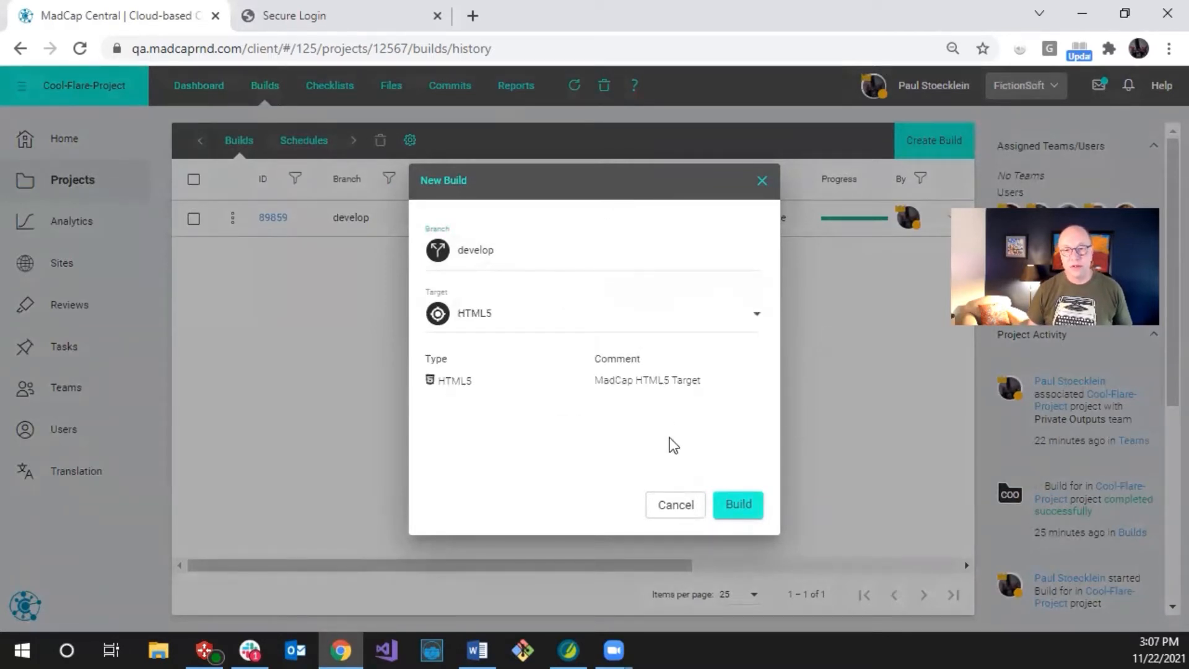
{"action": "left_click", "coordinate": [676, 504]}
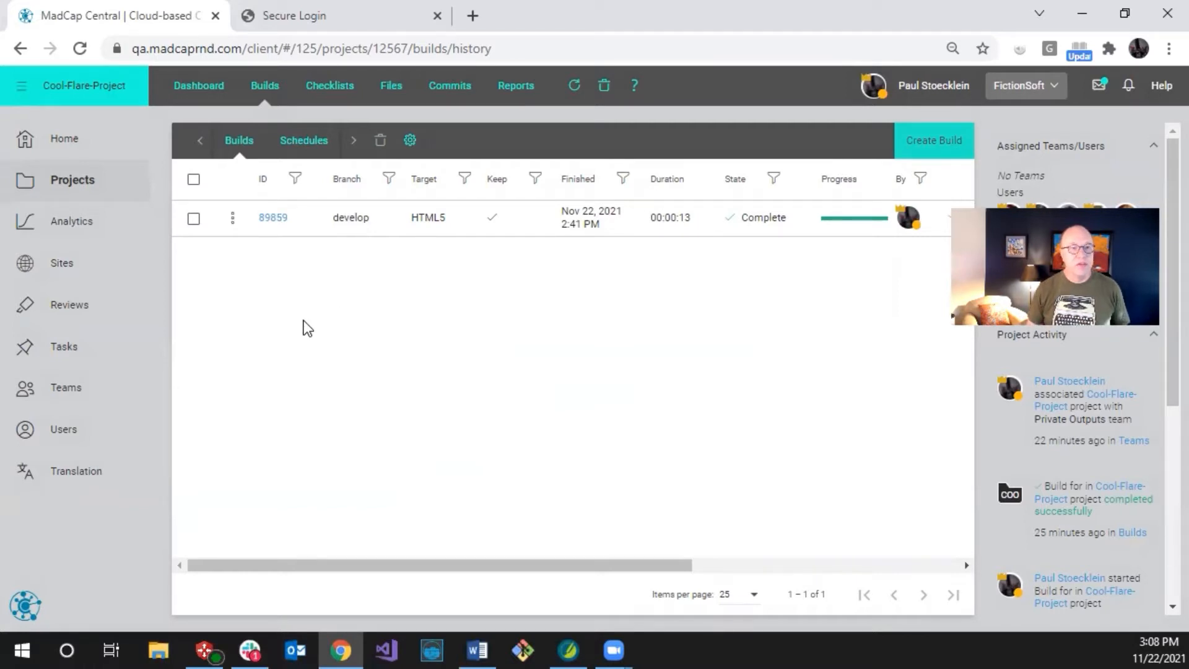
Look through the full list of users to examine their seat types and status
{"action": "left_click", "coordinate": [72, 436]}
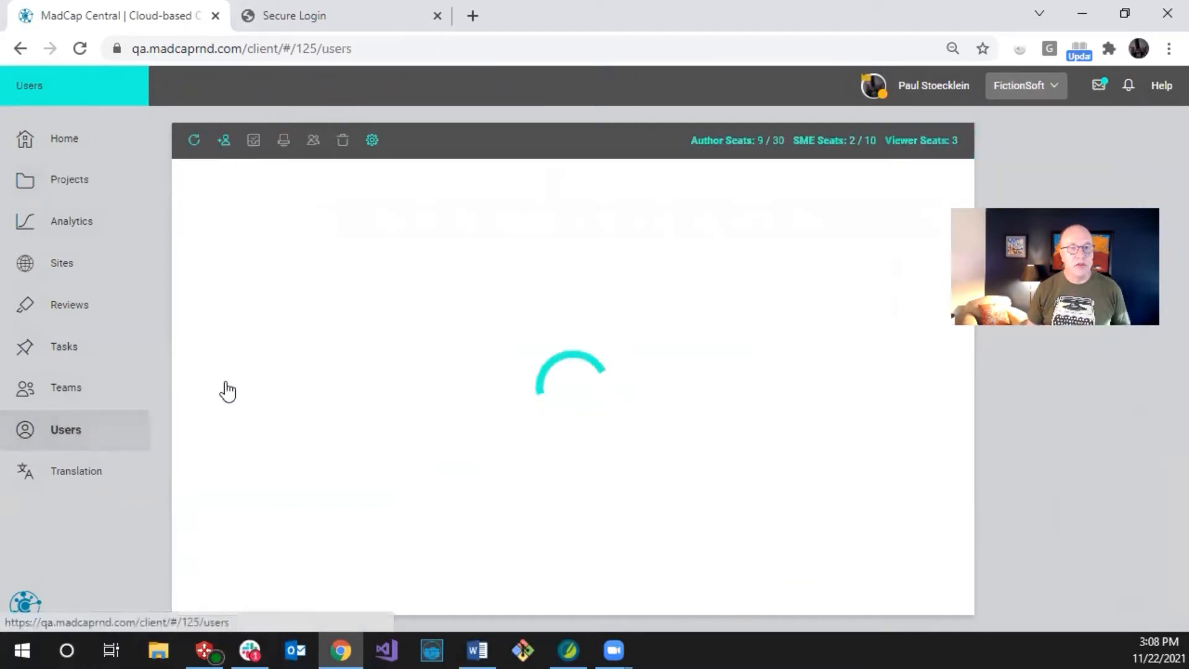
{"action": "scroll", "coordinate": [443, 250], "scroll_direction": "down", "scroll_amount": 3}
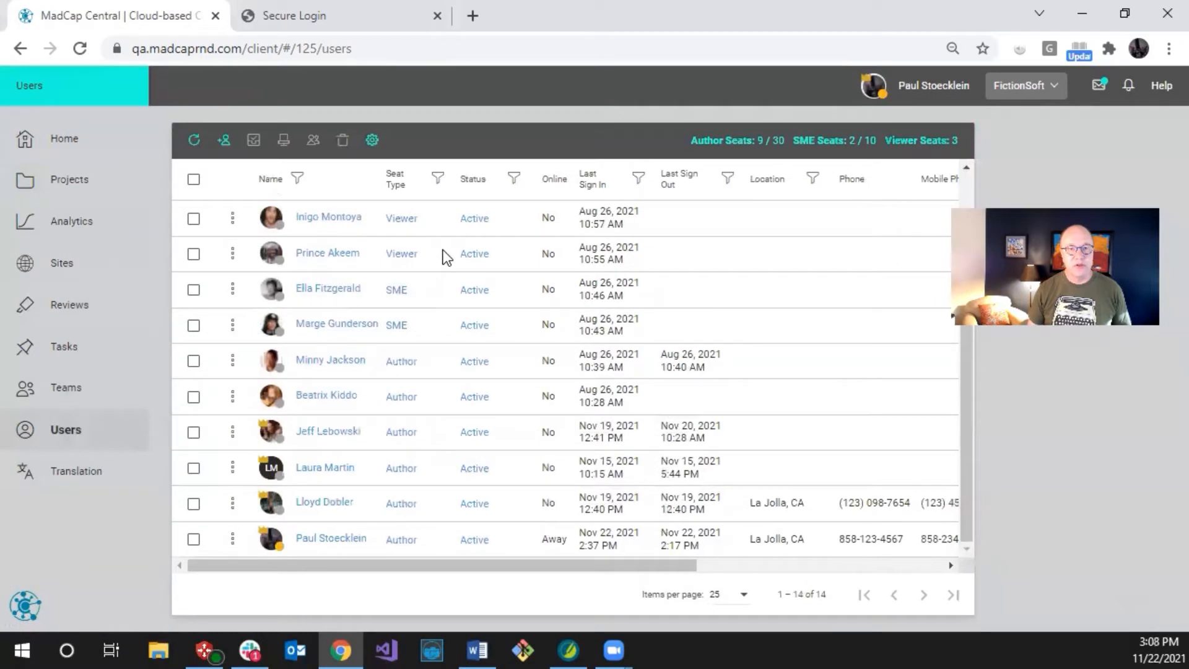
{"action": "scroll", "coordinate": [443, 250], "scroll_direction": "up", "scroll_amount": 3}
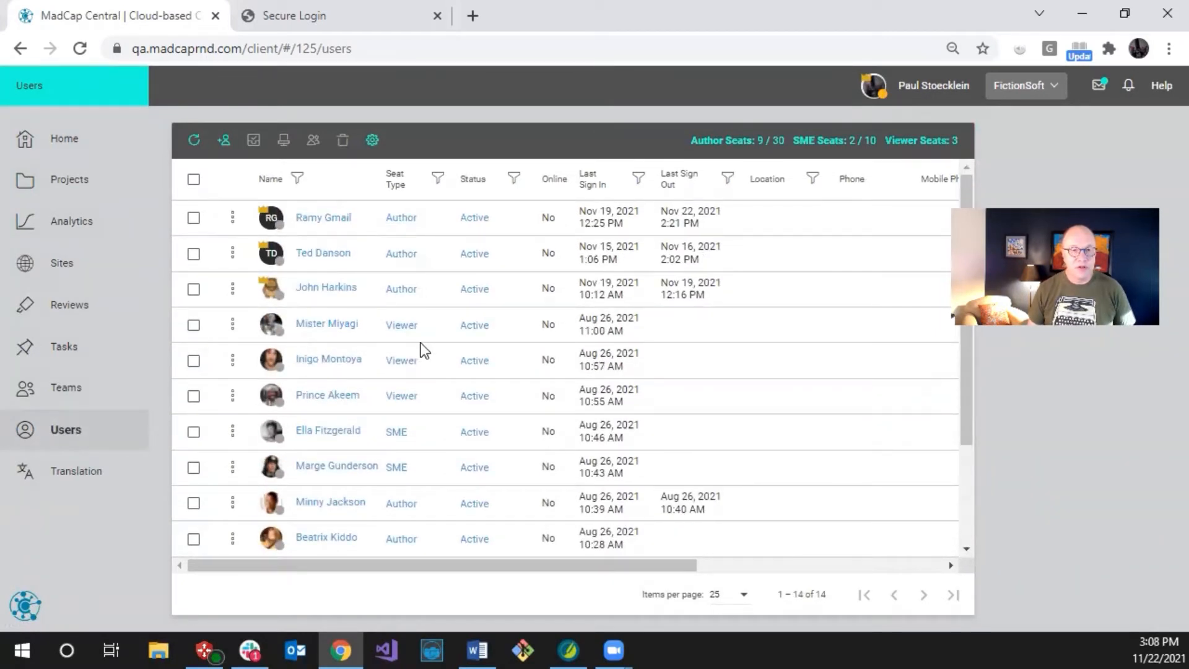
{"action": "scroll", "coordinate": [413, 329], "scroll_direction": "down", "scroll_amount": 3}
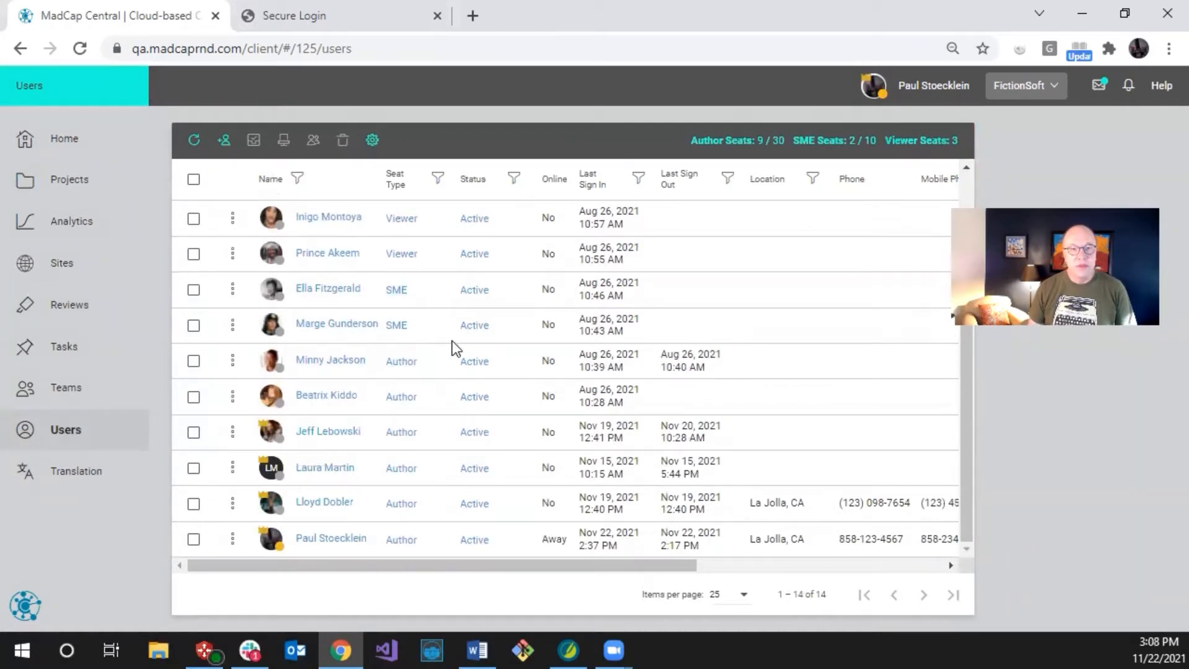
{"action": "scroll", "coordinate": [452, 344], "scroll_direction": "up", "scroll_amount": 3}
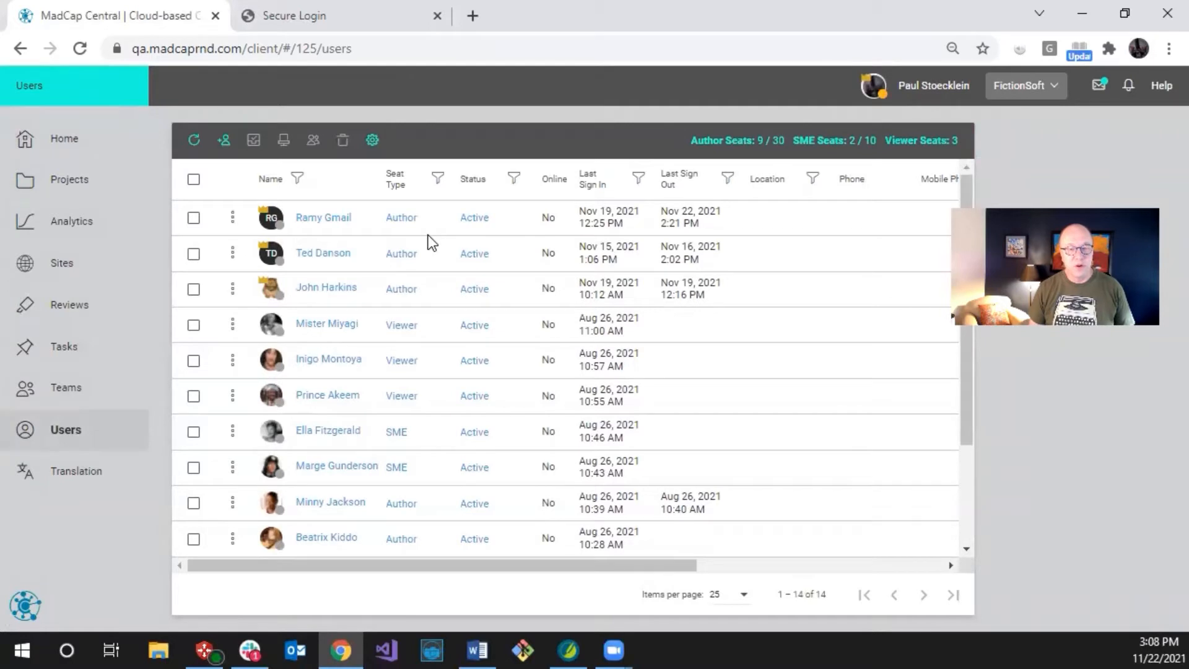
Start a new team named Private Outputs and include all users in it
{"action": "left_click", "coordinate": [90, 396]}
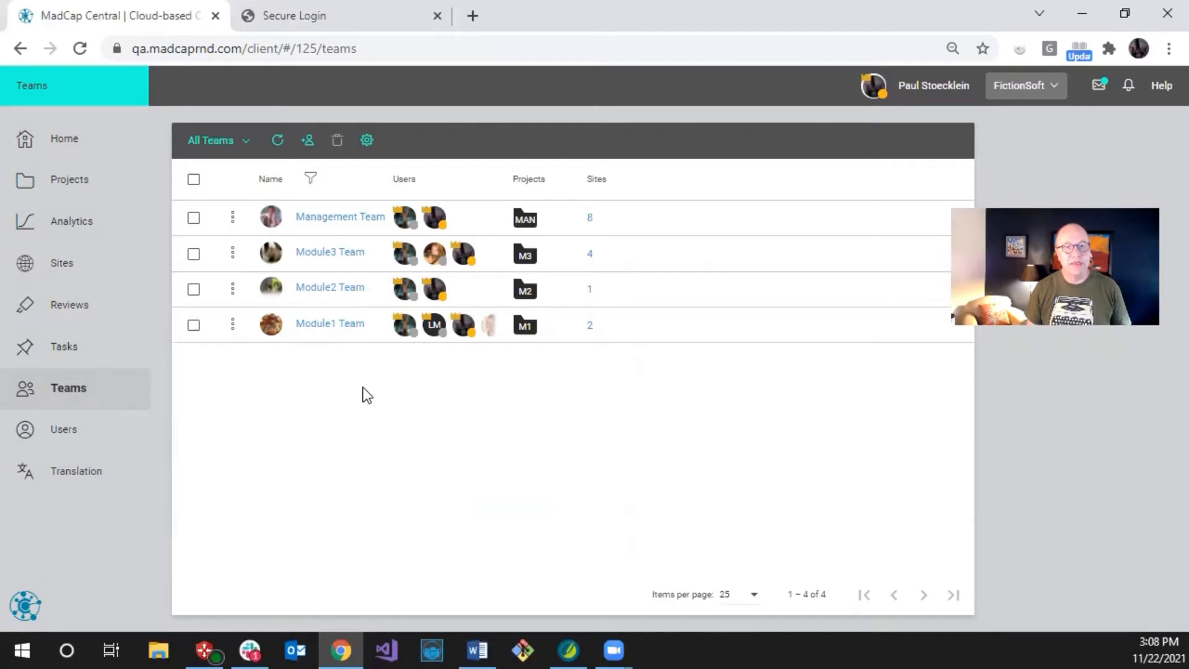
{"action": "left_click", "coordinate": [310, 142]}
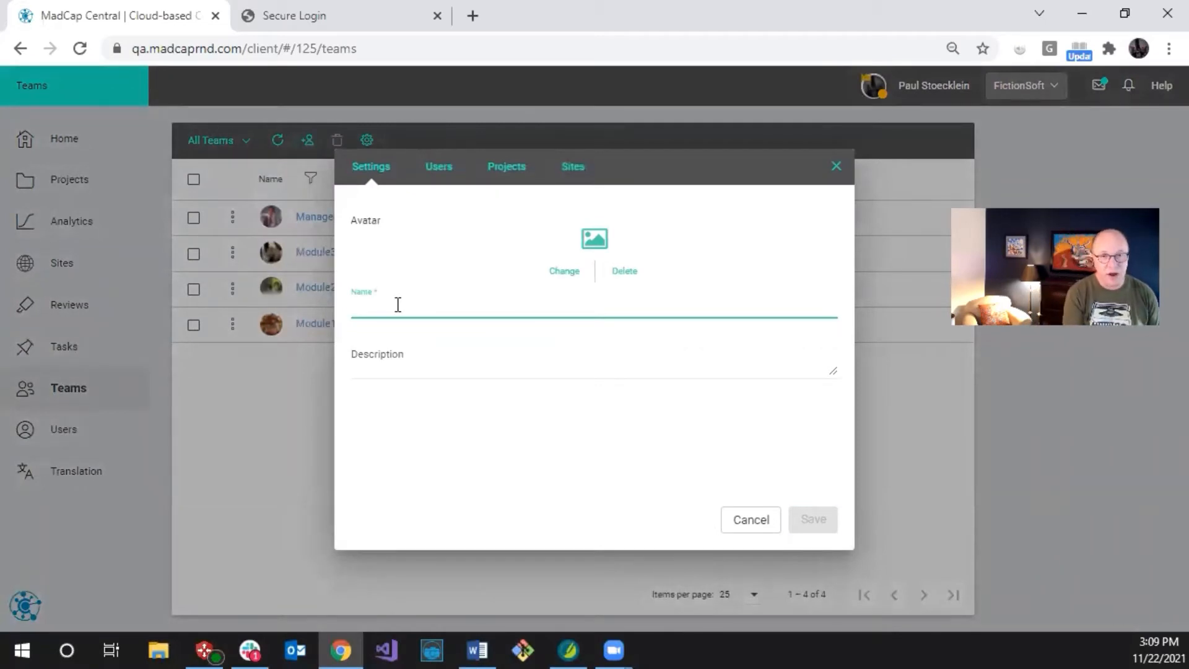
{"action": "type", "text": "B"}
{"action": "key", "text": "BackSpace"}
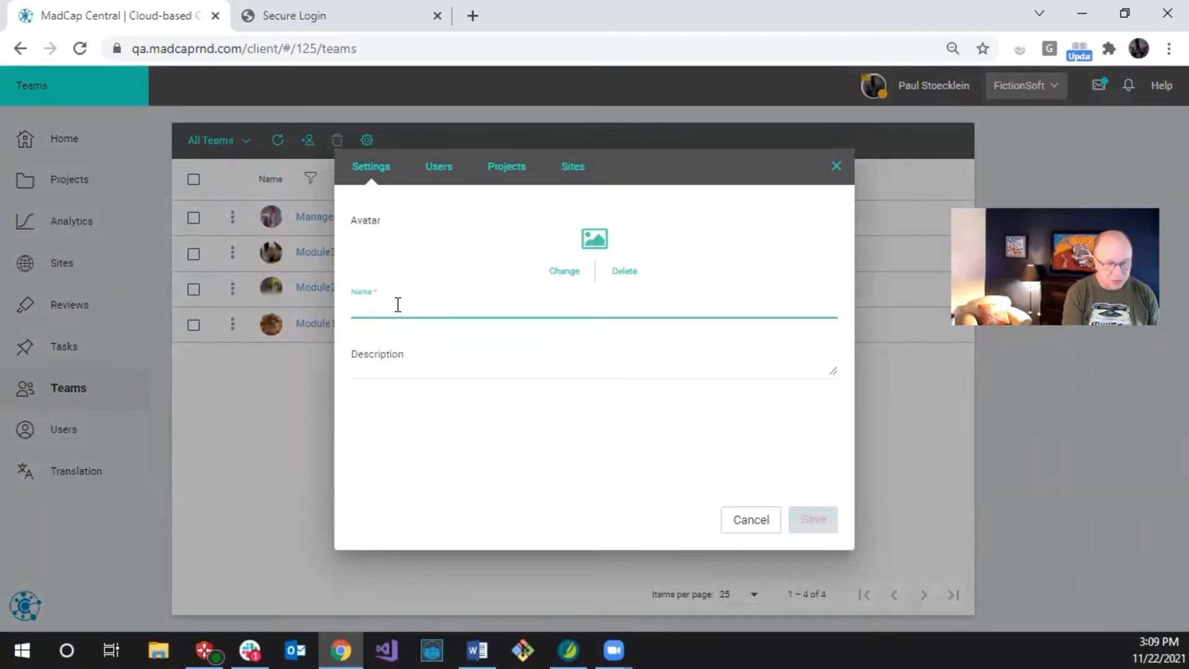
{"action": "type", "text": "Private Outputs"}
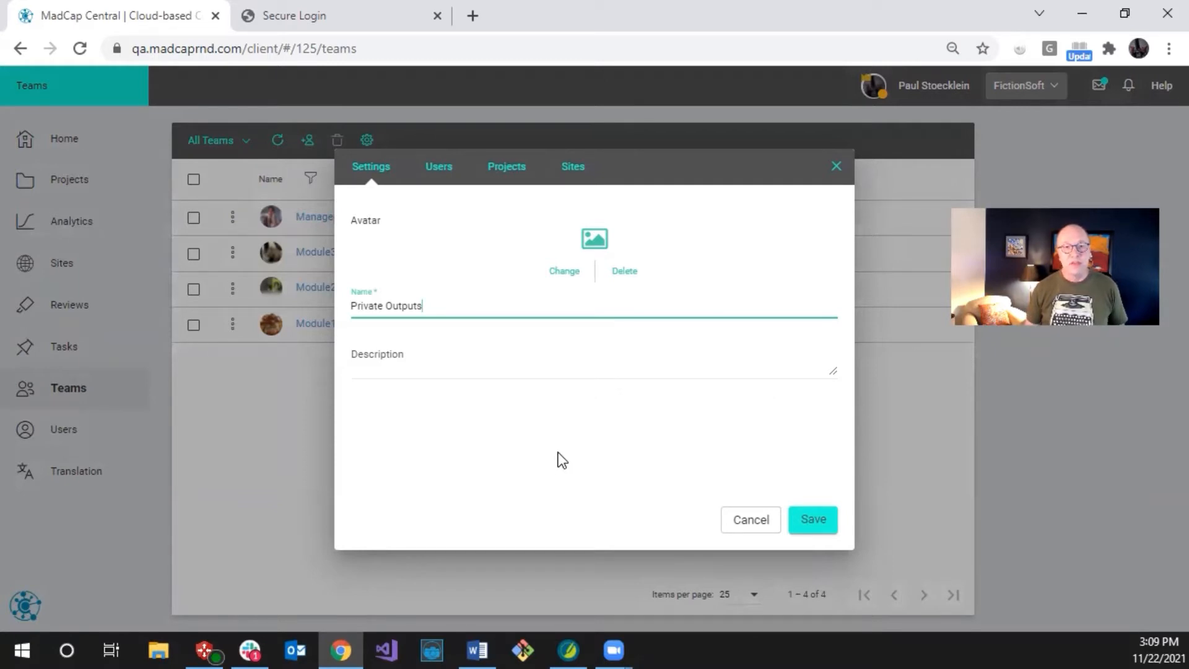
{"action": "left_click", "coordinate": [446, 176]}
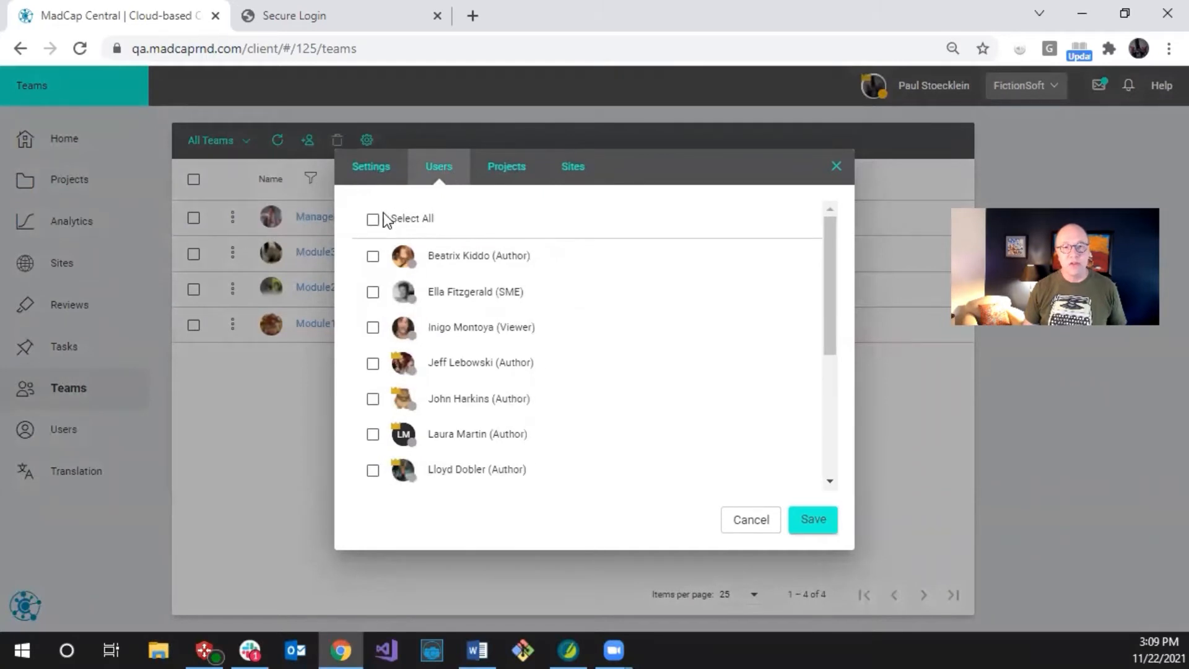
{"action": "left_click", "coordinate": [373, 220]}
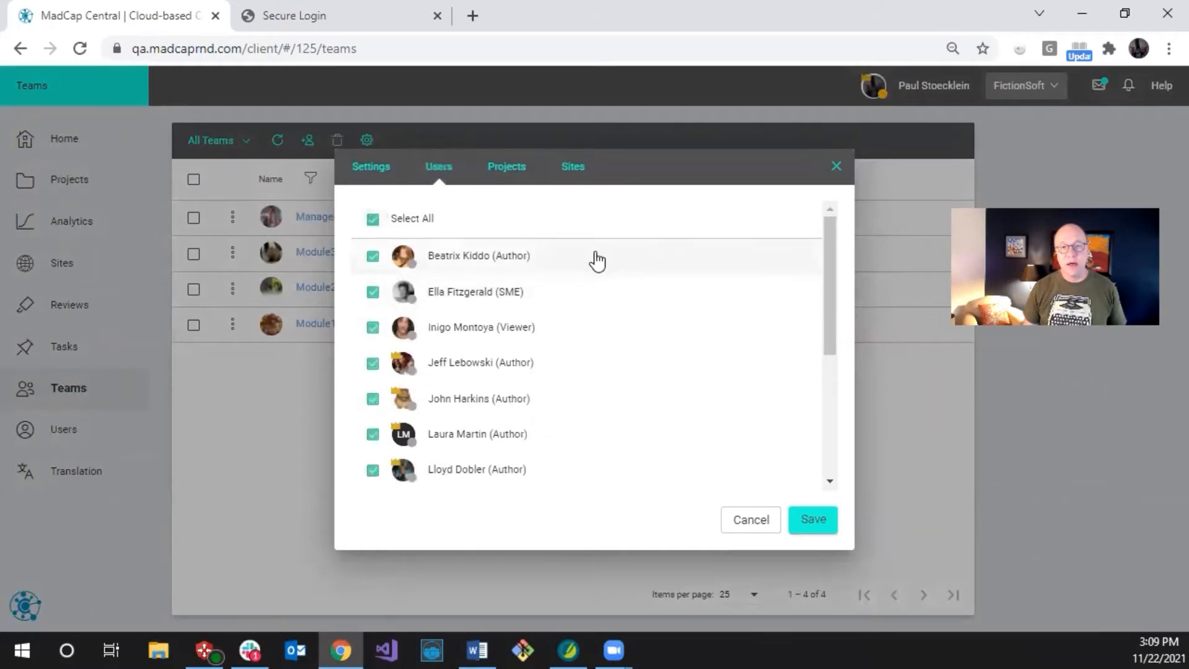
Assign the Branching-Demo, Cool-Flare-Project and Flare-Project projects to the team, check its sites and users, and save it
{"action": "left_click", "coordinate": [511, 173]}
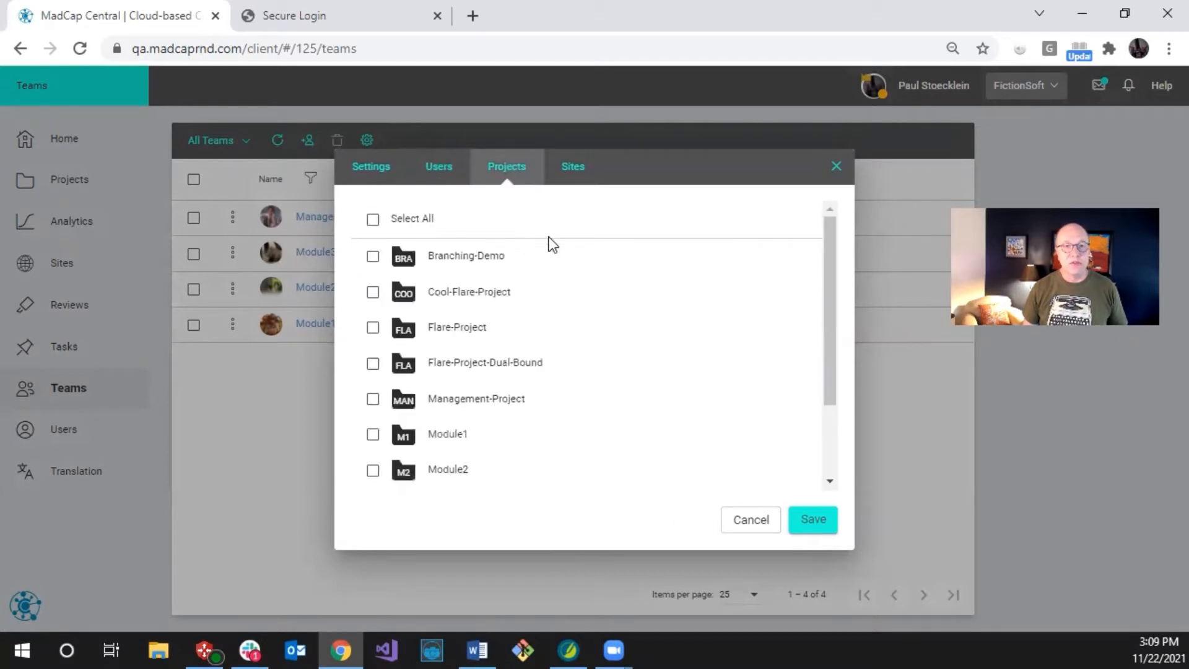
{"action": "left_click", "coordinate": [373, 292]}
{"action": "left_click", "coordinate": [373, 257]}
{"action": "left_click", "coordinate": [374, 328]}
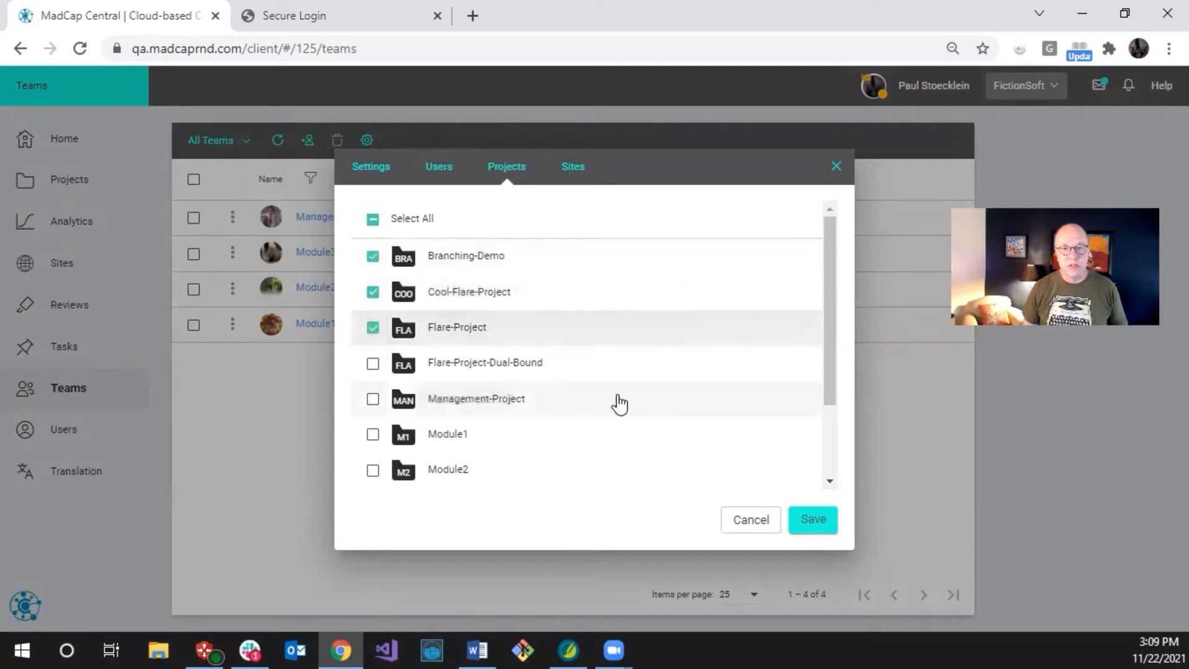
{"action": "left_click", "coordinate": [572, 175]}
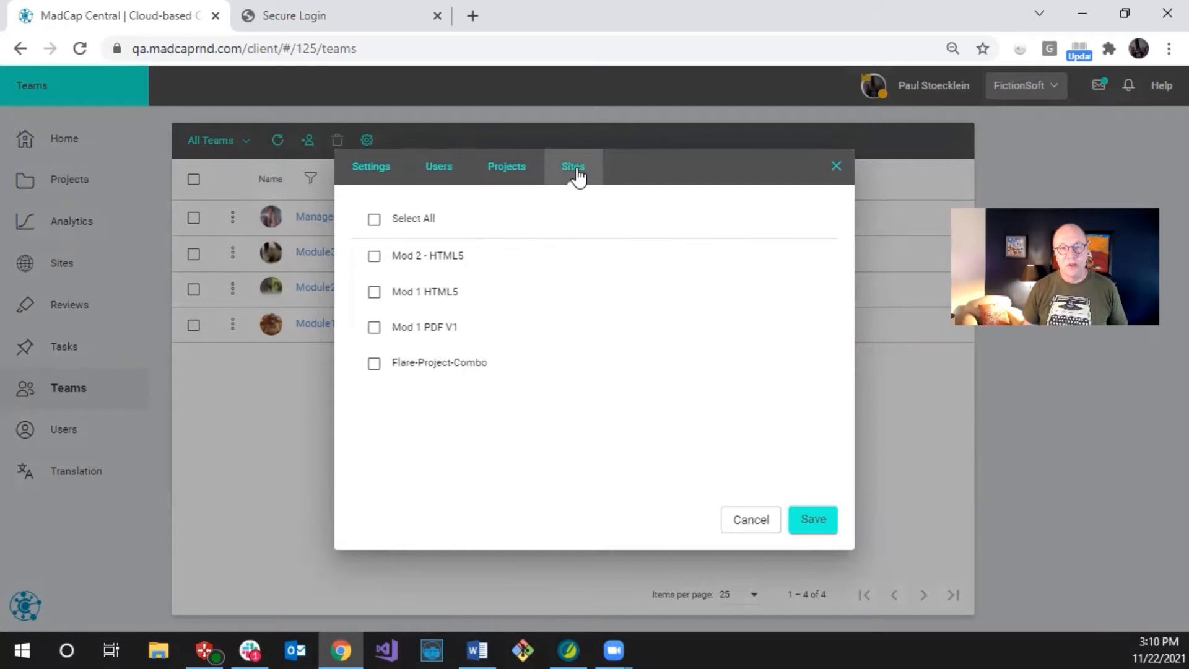
{"action": "left_click", "coordinate": [445, 177]}
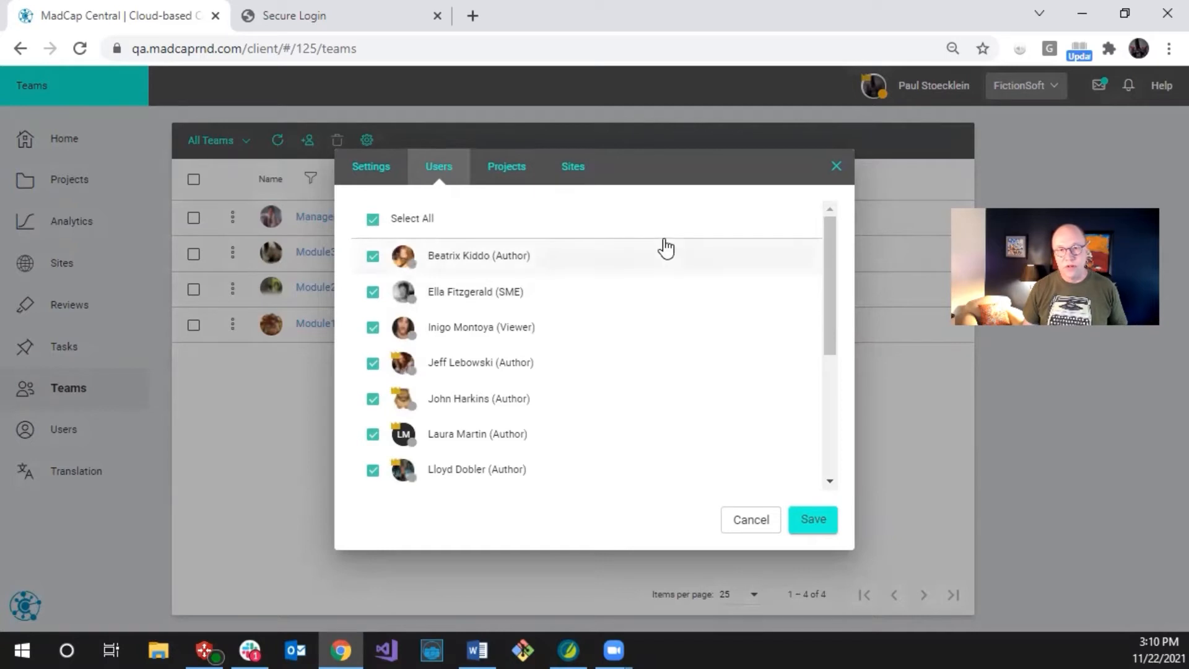
{"action": "left_click", "coordinate": [810, 523]}
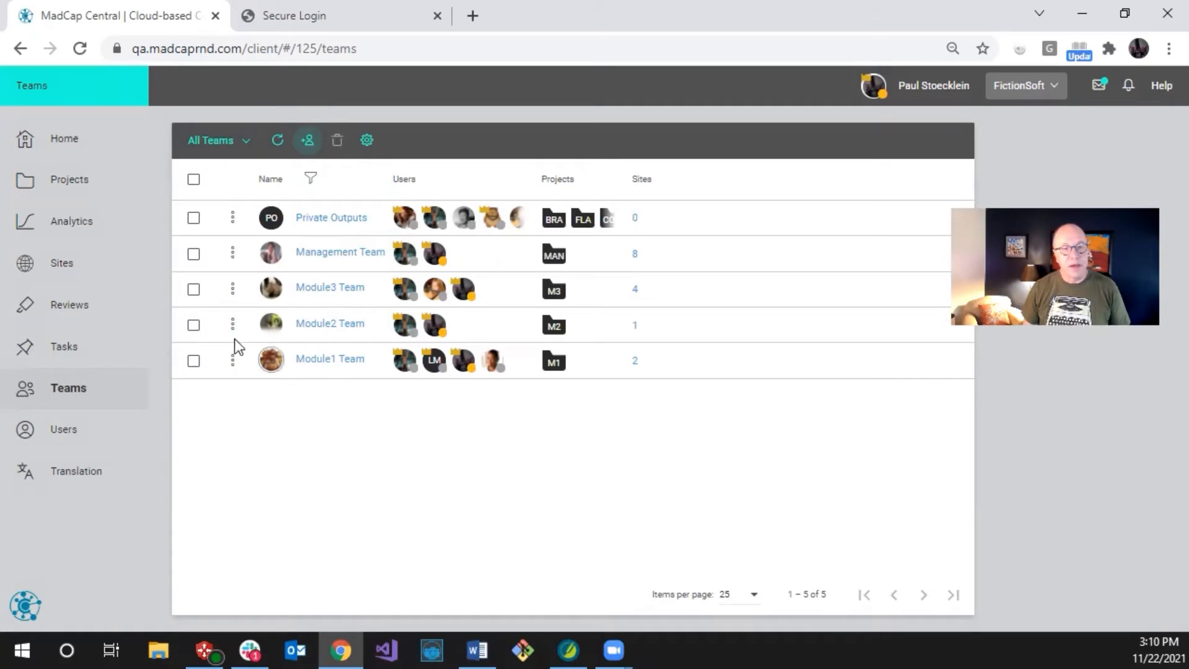
Start a new site named "HTML5 - Private"
{"action": "left_click", "coordinate": [93, 280]}
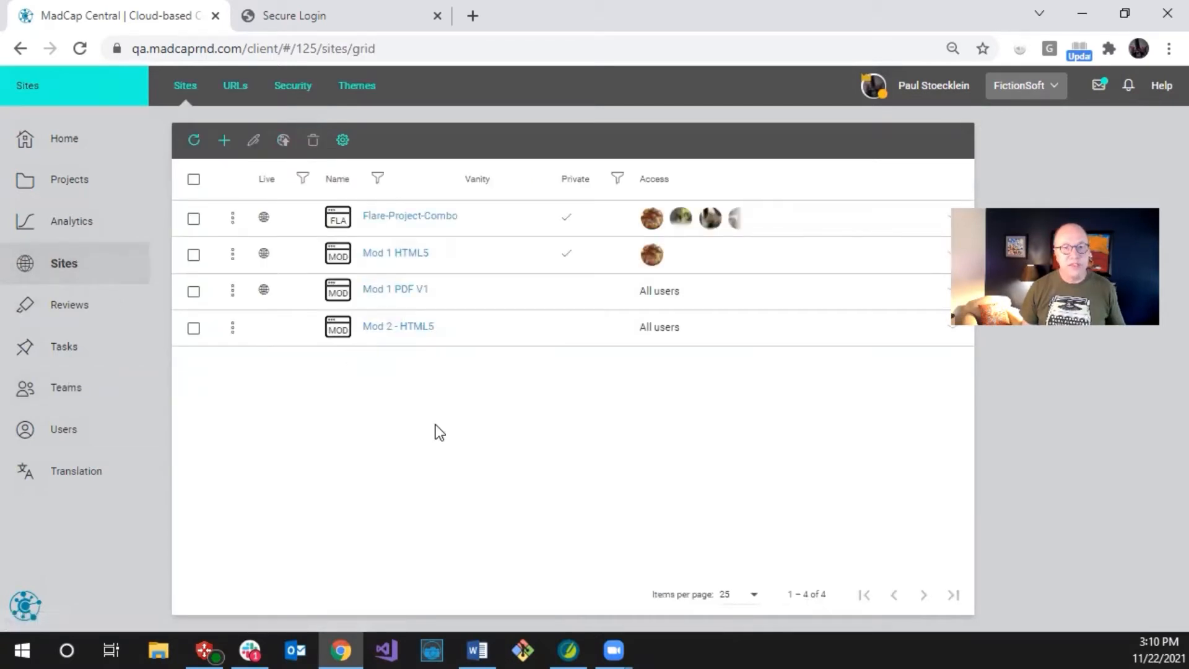
{"action": "left_click", "coordinate": [224, 142]}
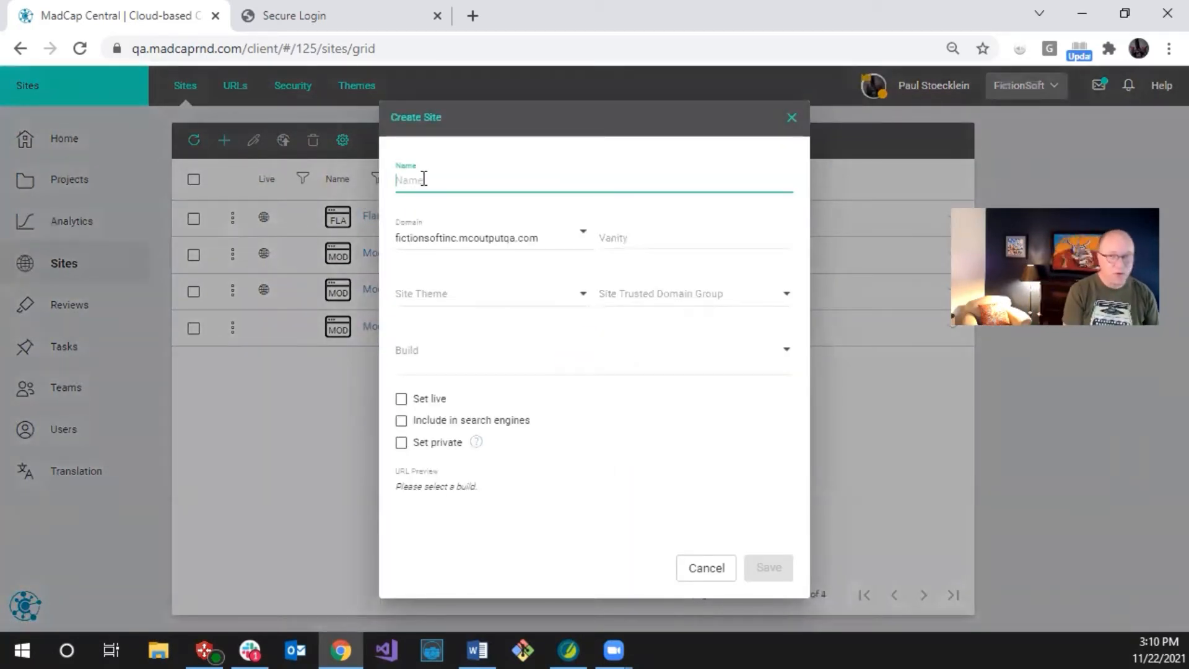
{"action": "type", "text": "HTML5 "}
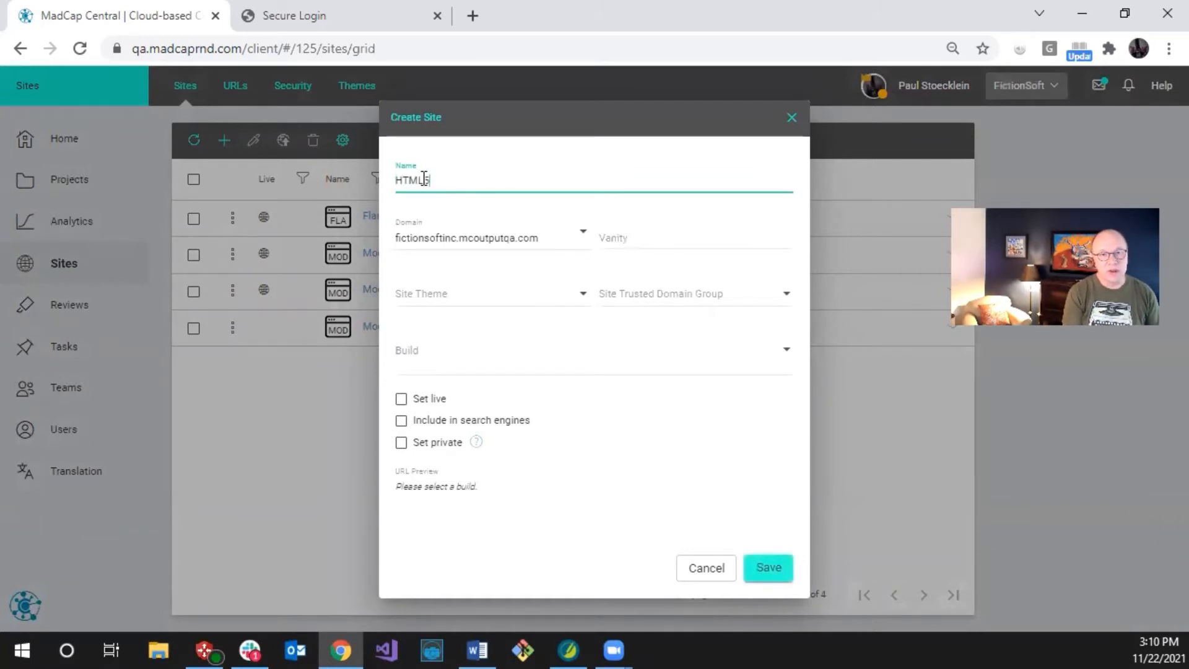
{"action": "type", "text": "-"}
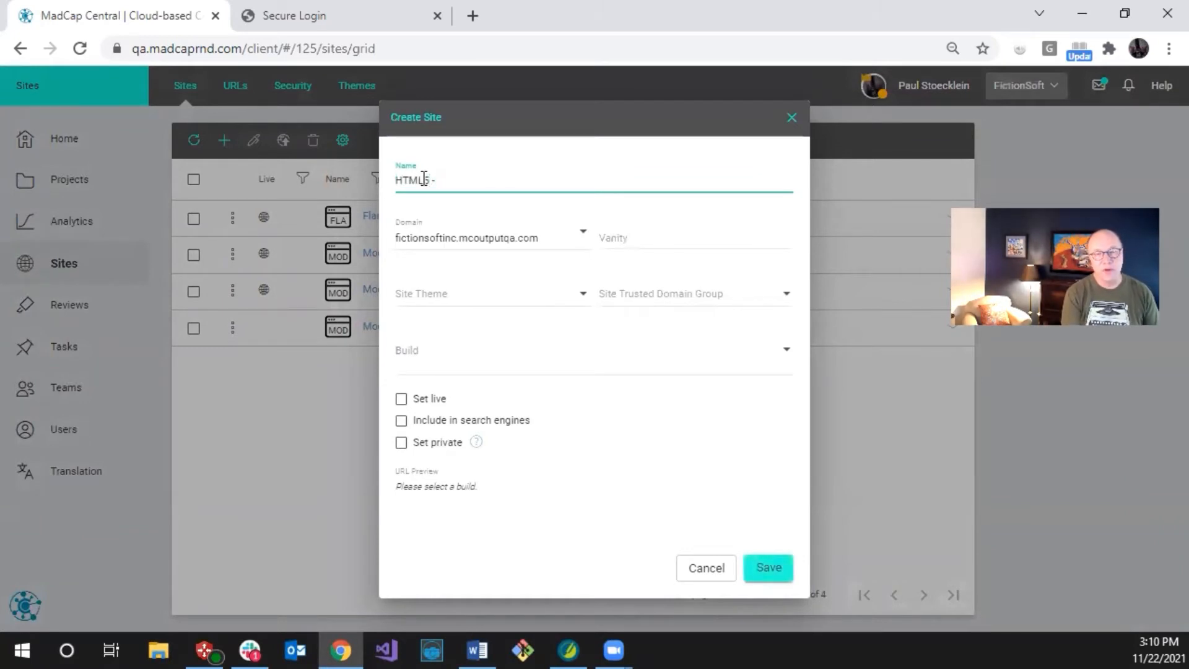
{"action": "type", "text": " Private"}
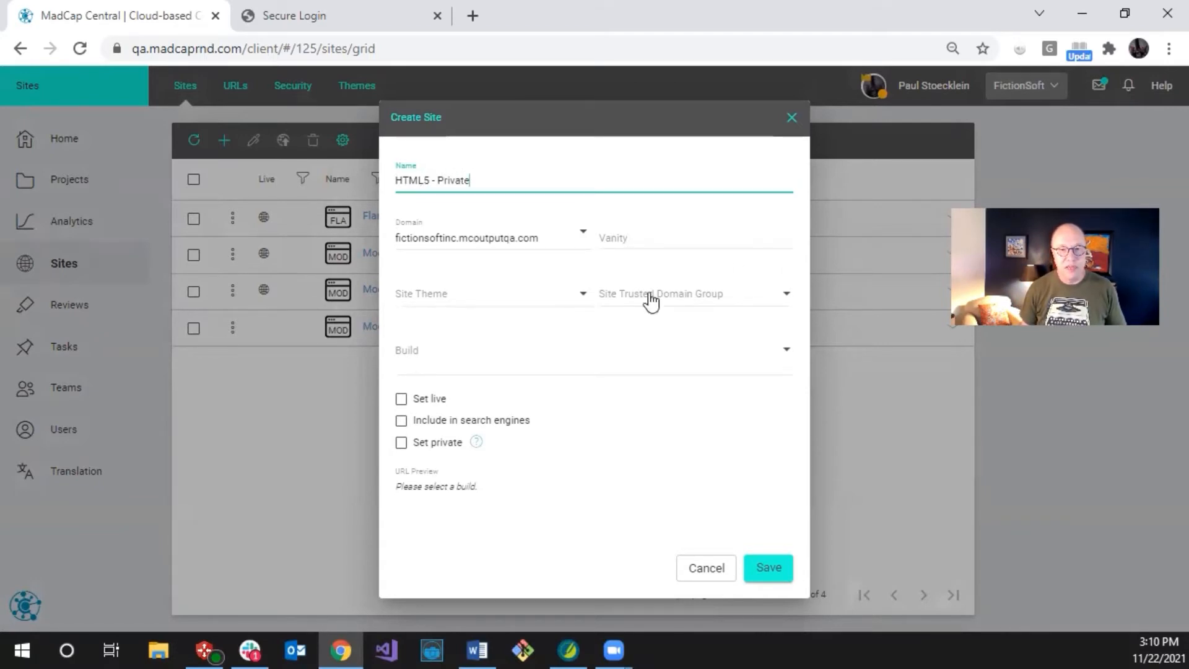
Set the site's build to the Cool-Flare-Project project, HTML5 target, develop branch and Latest Build
{"action": "left_click", "coordinate": [685, 354]}
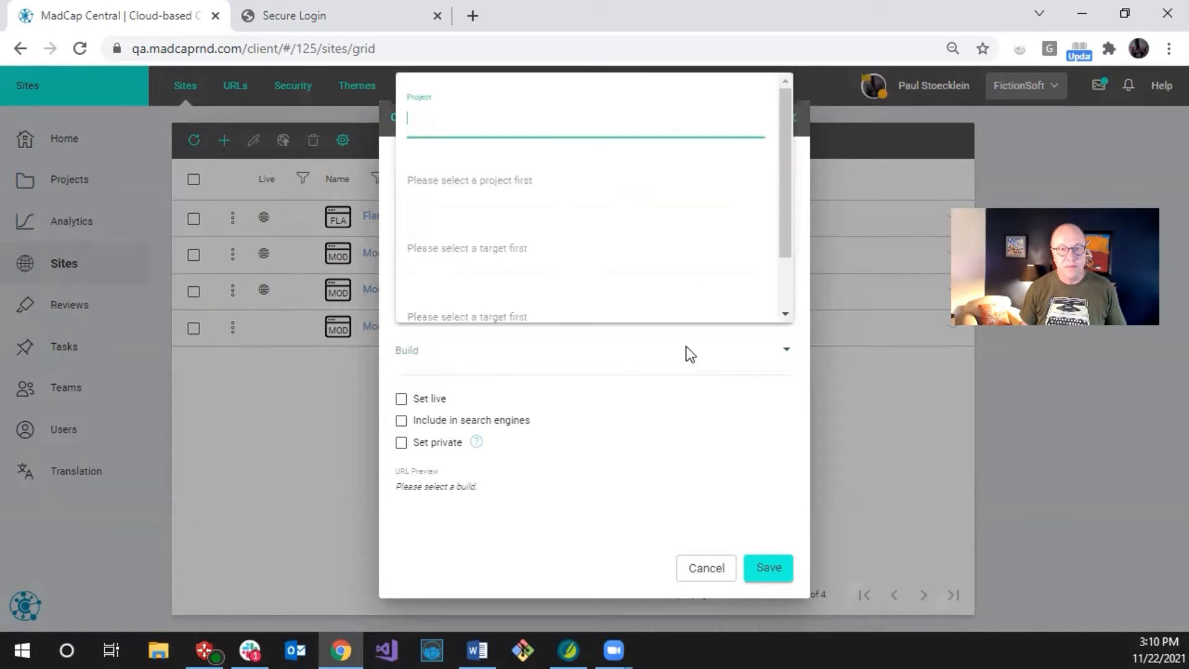
{"action": "left_click", "coordinate": [476, 116]}
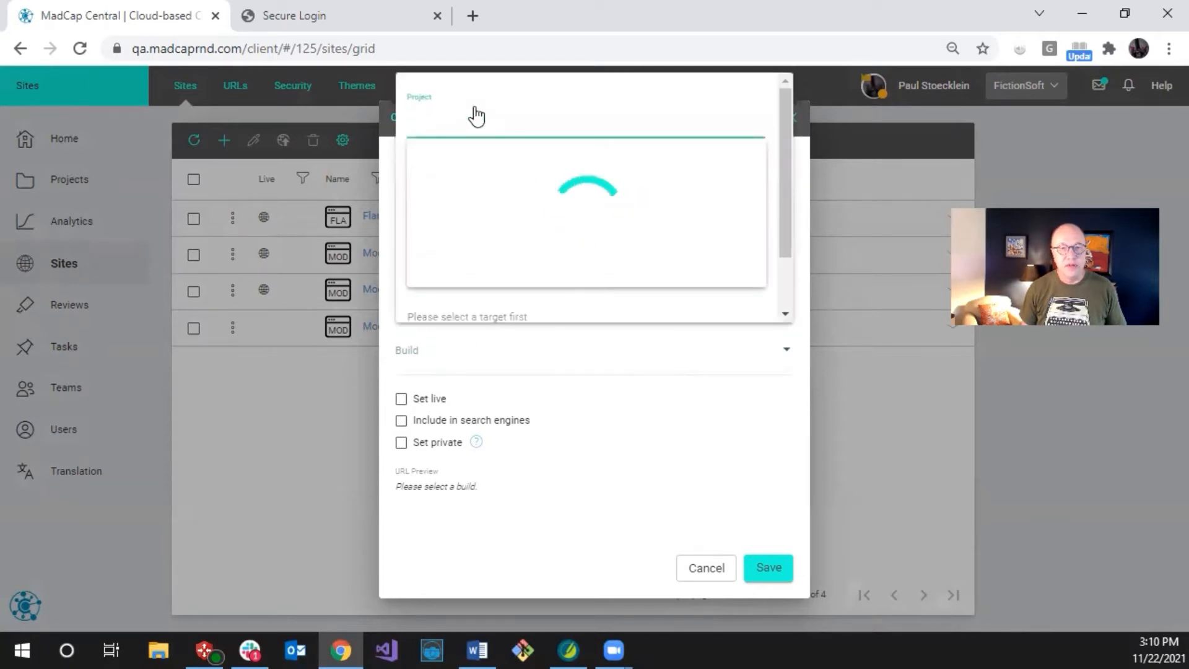
{"action": "left_click", "coordinate": [486, 156]}
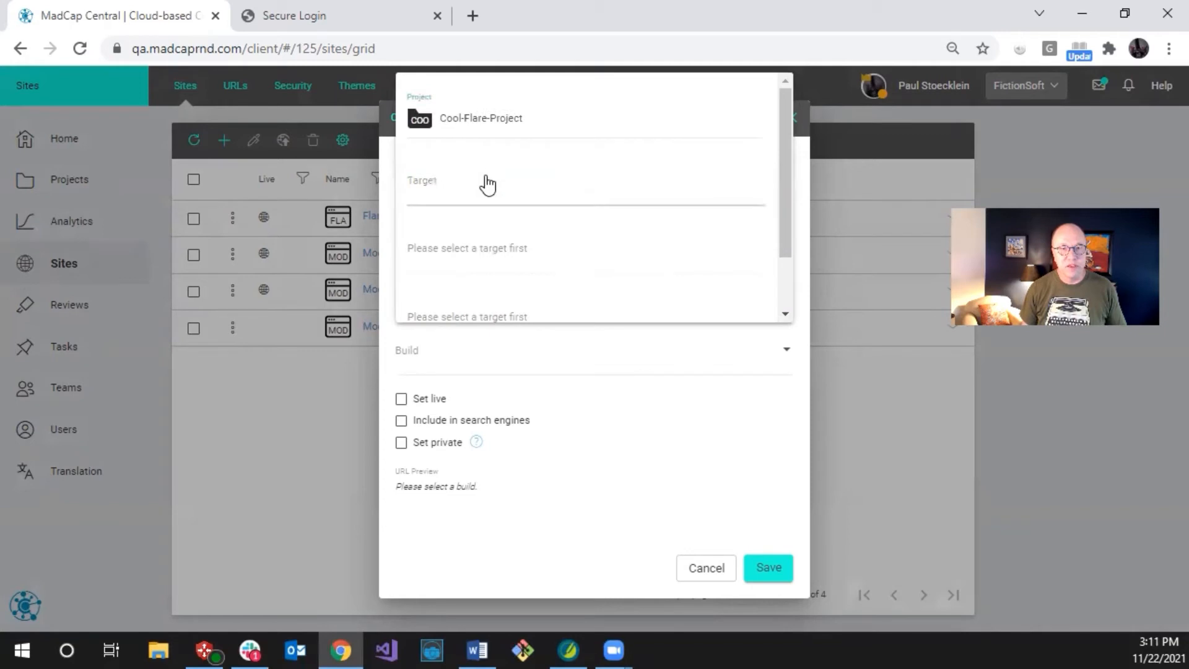
{"action": "left_click", "coordinate": [487, 185]}
{"action": "left_click", "coordinate": [481, 228]}
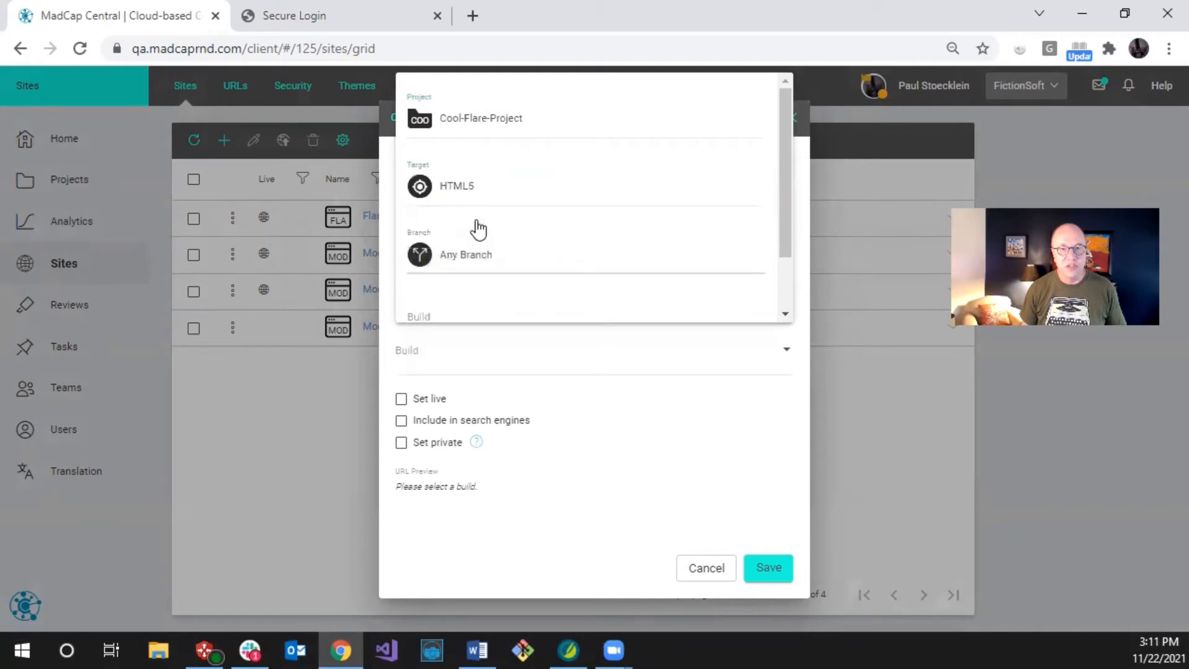
{"action": "left_click", "coordinate": [520, 253]}
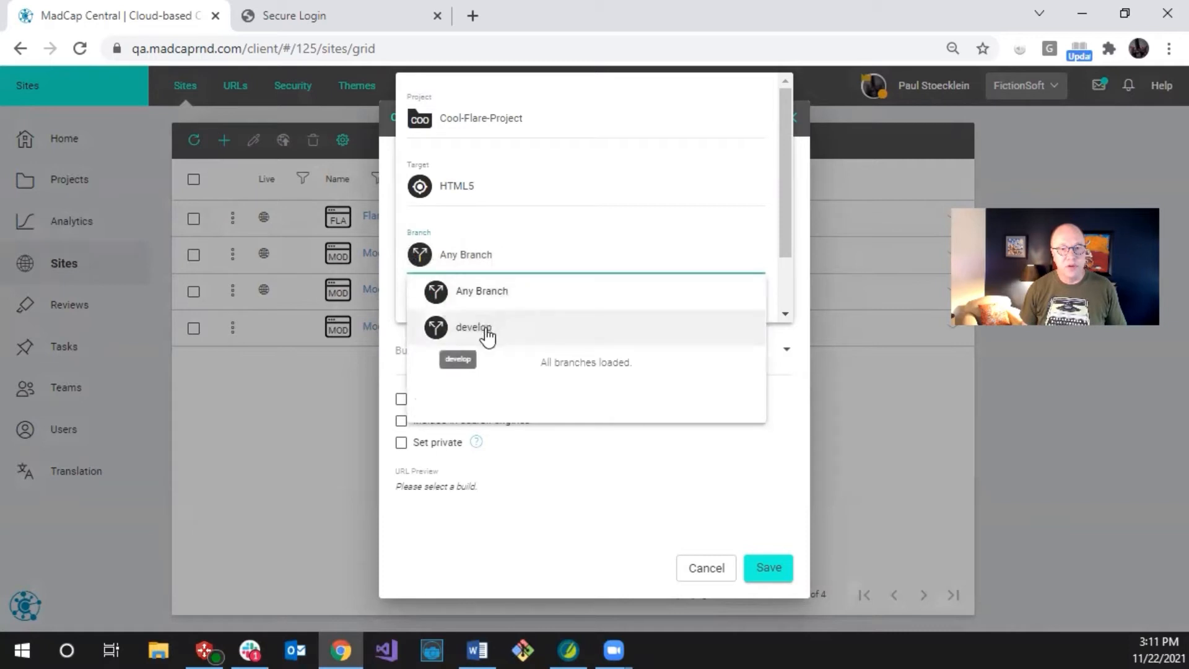
{"action": "left_click", "coordinate": [487, 332]}
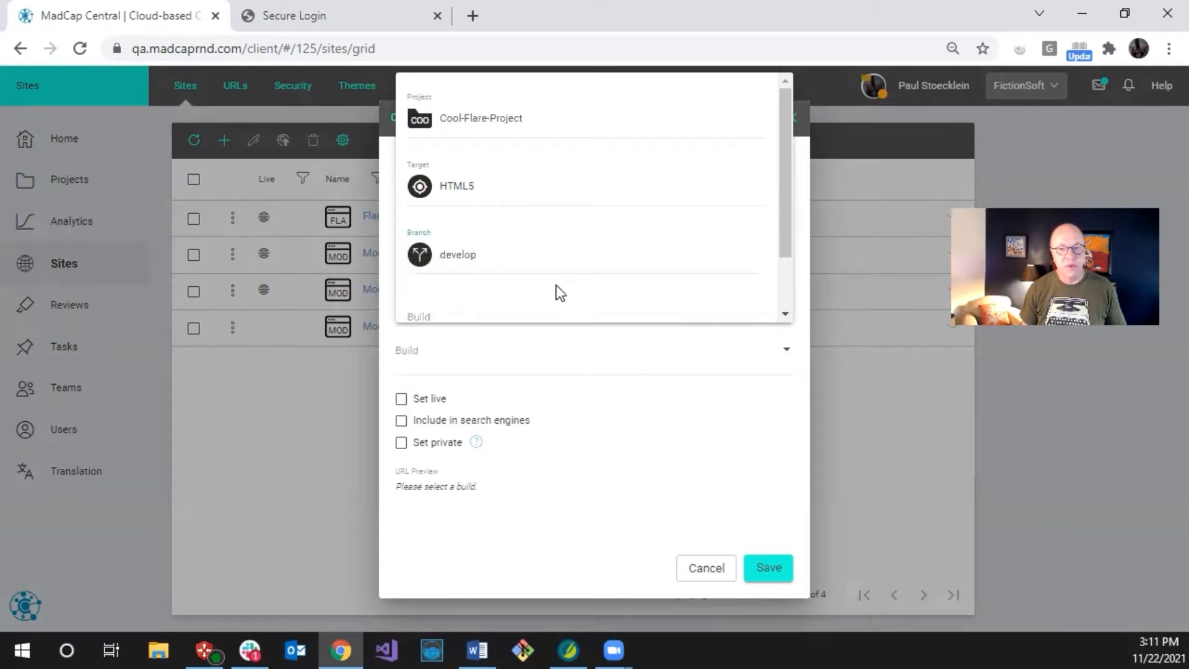
{"action": "left_click_drag", "start_coordinate": [786, 229], "coordinate": [783, 306]}
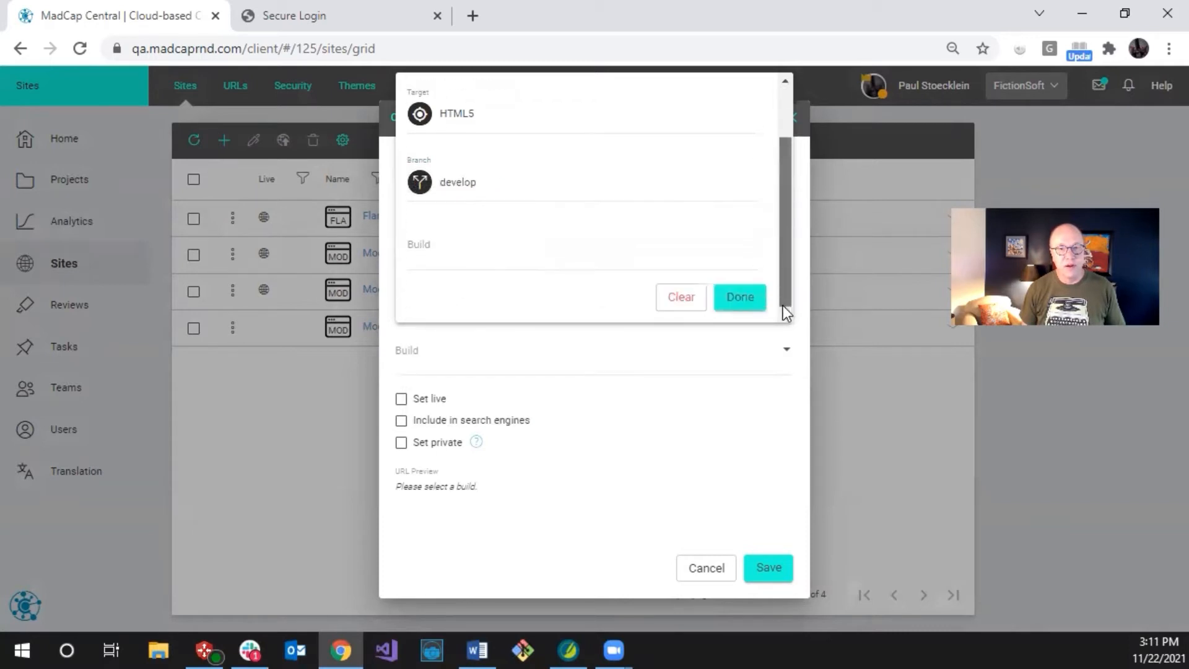
{"action": "left_click", "coordinate": [561, 248]}
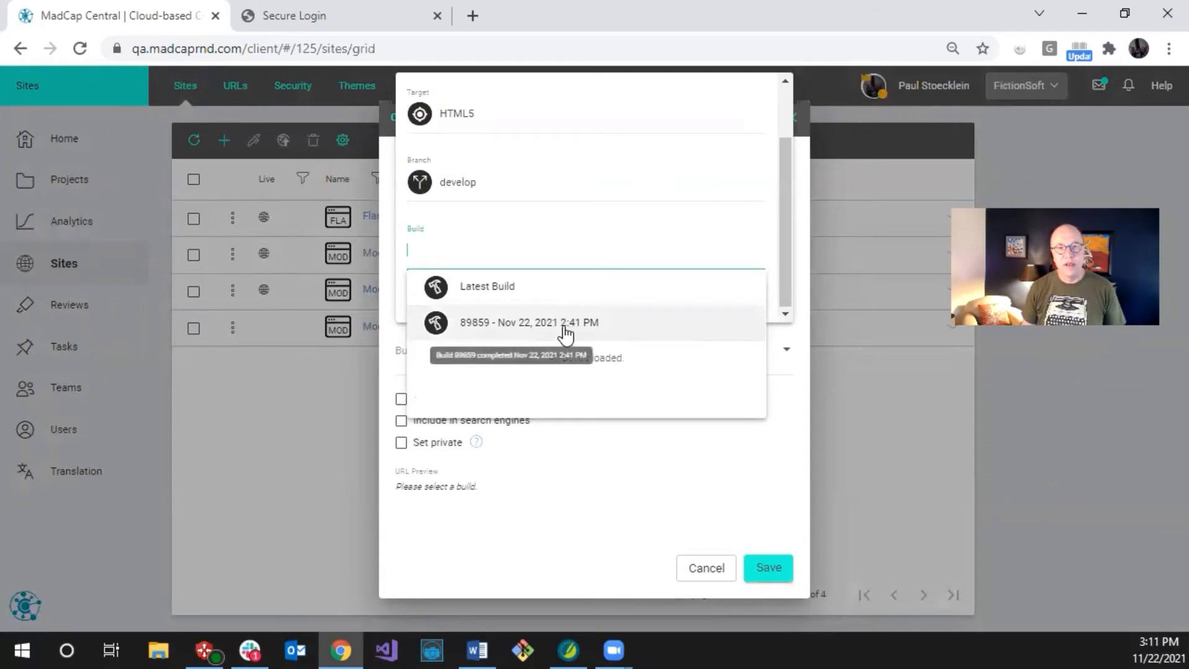
{"action": "left_click", "coordinate": [488, 286]}
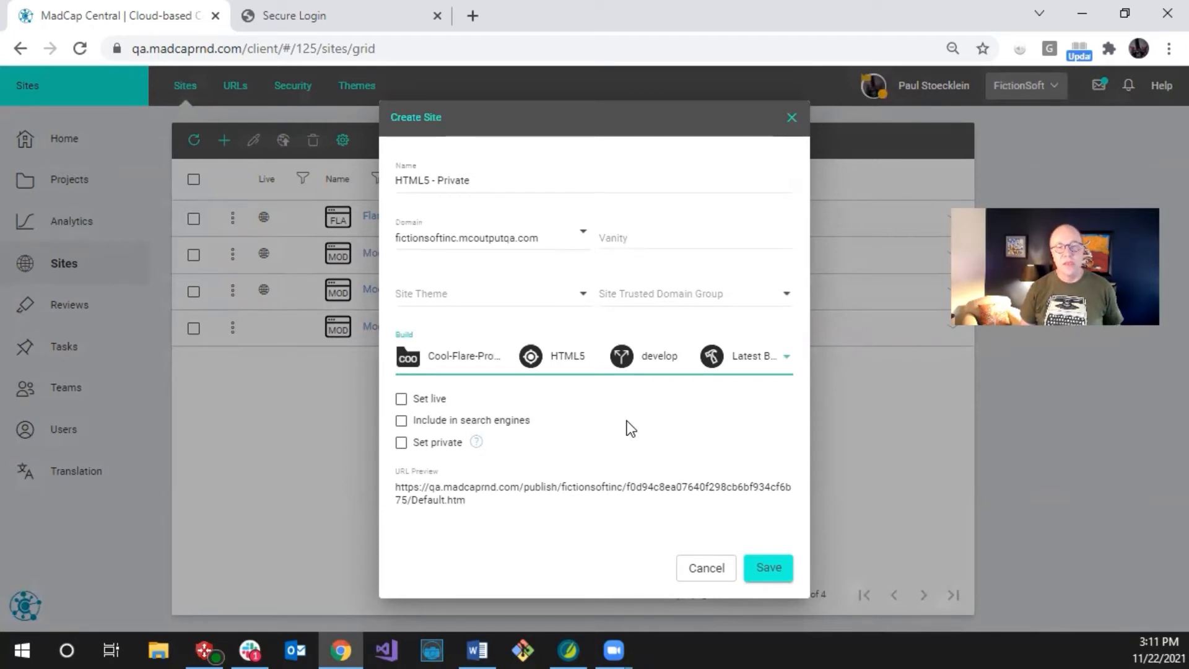
Make the new site live and private, excluded from search engines, and save it
{"action": "left_click", "coordinate": [400, 400]}
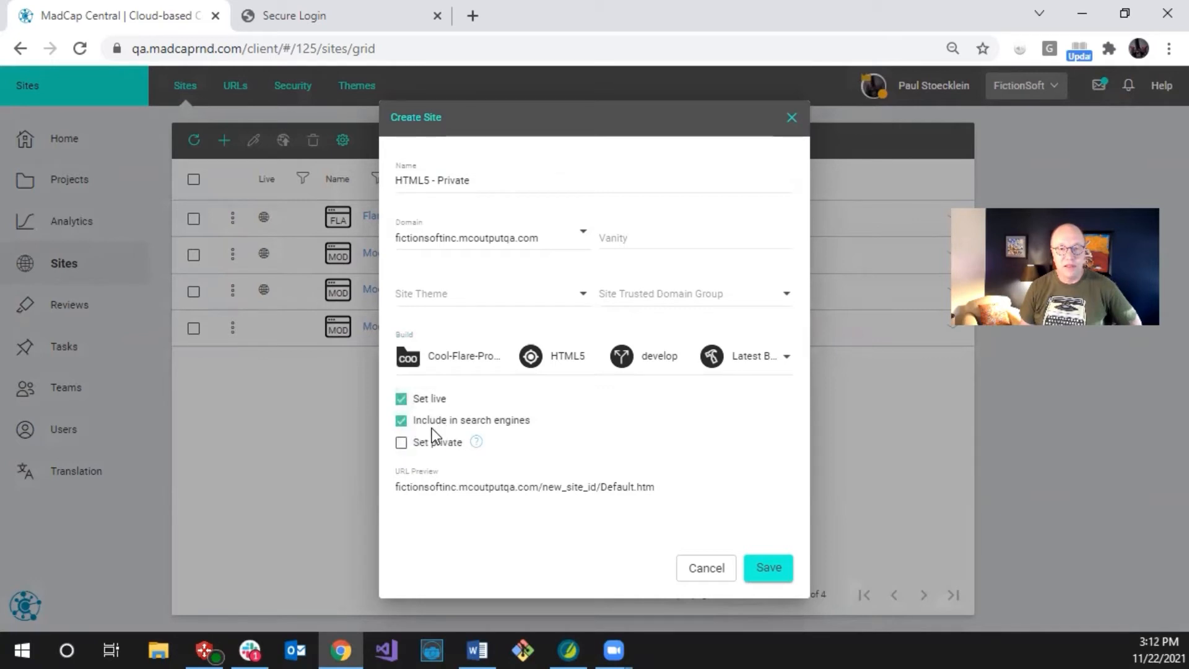
{"action": "left_click", "coordinate": [402, 443]}
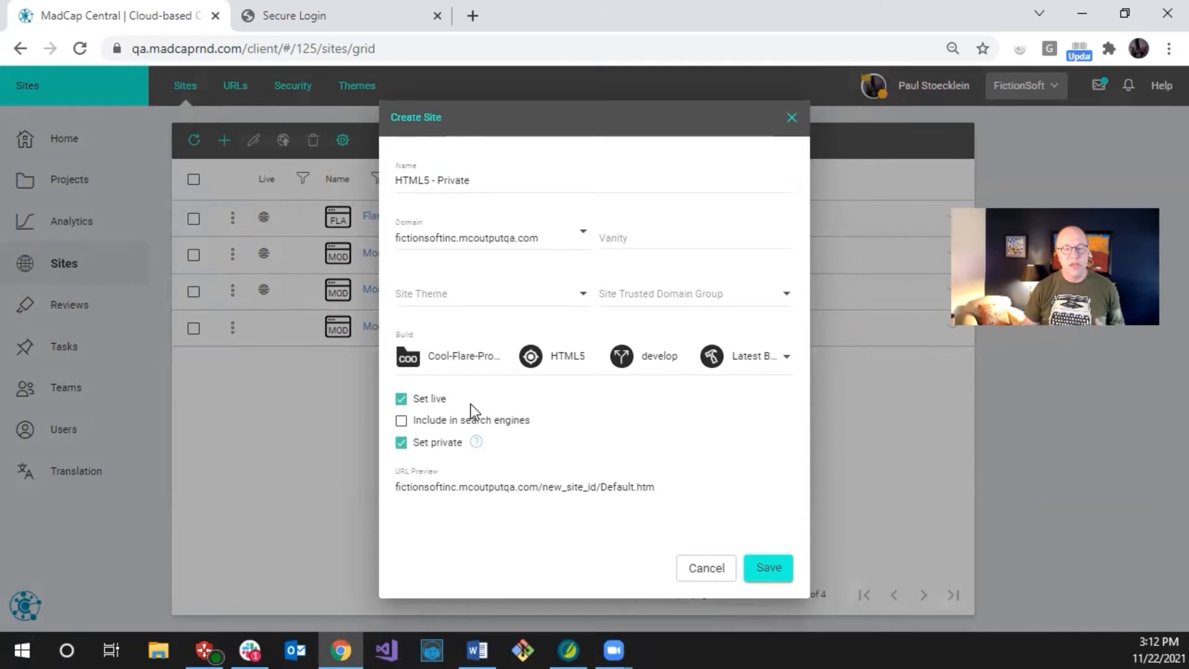
{"action": "left_click", "coordinate": [410, 399]}
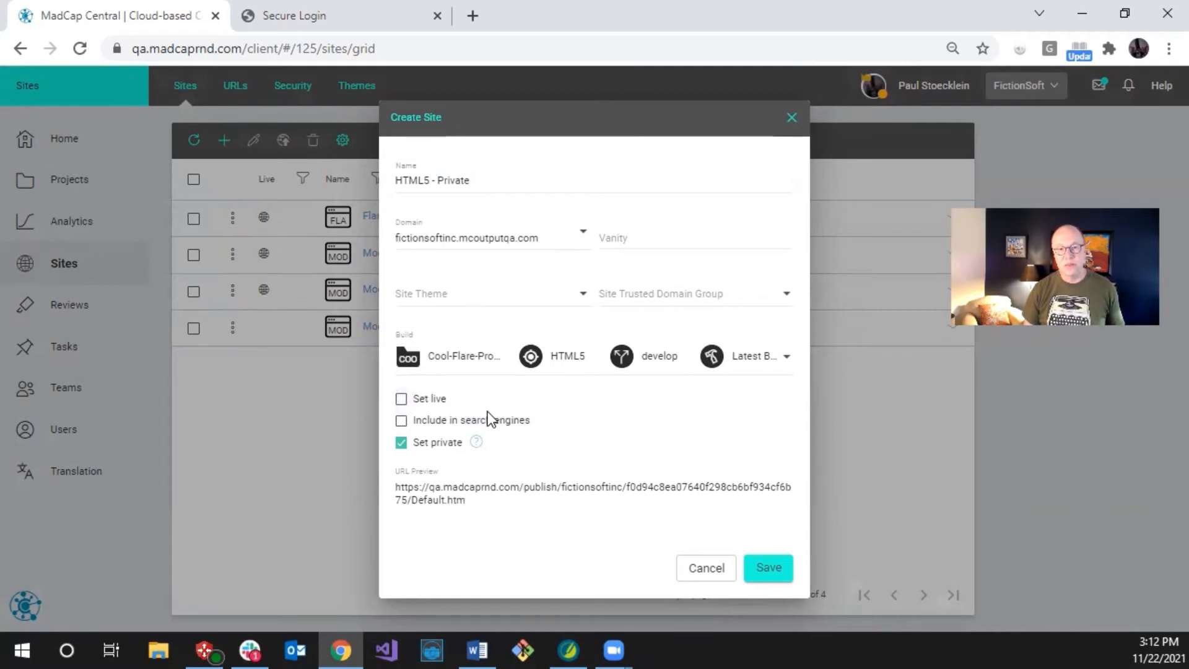
{"action": "left_click", "coordinate": [401, 400]}
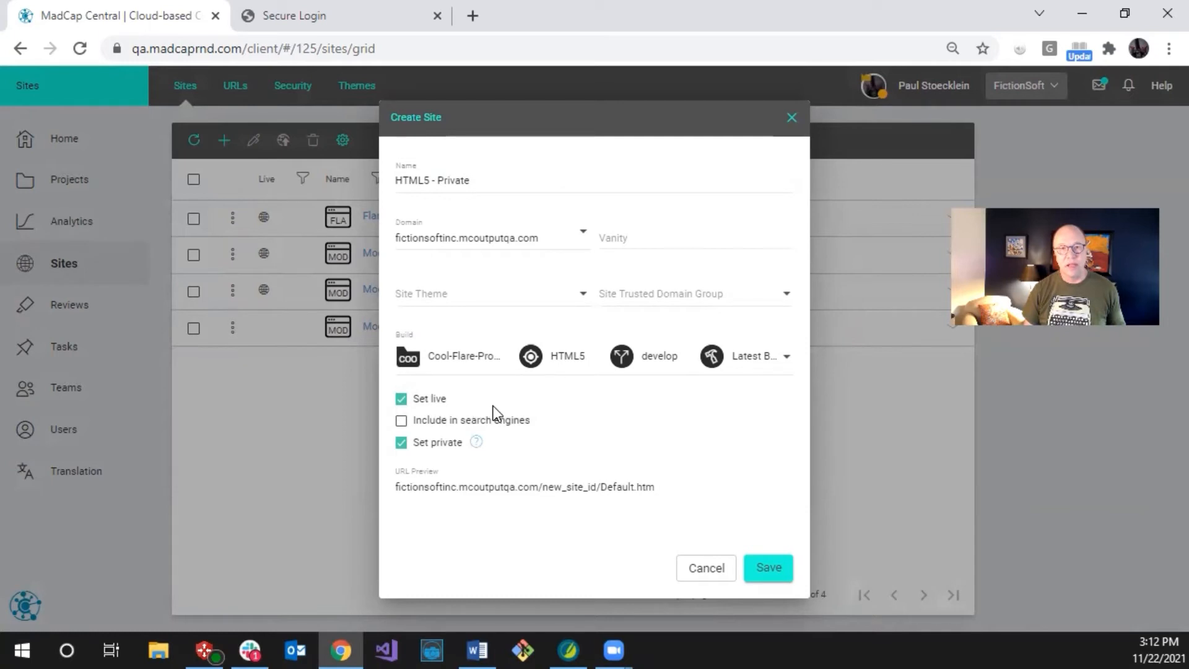
{"action": "left_click", "coordinate": [770, 567]}
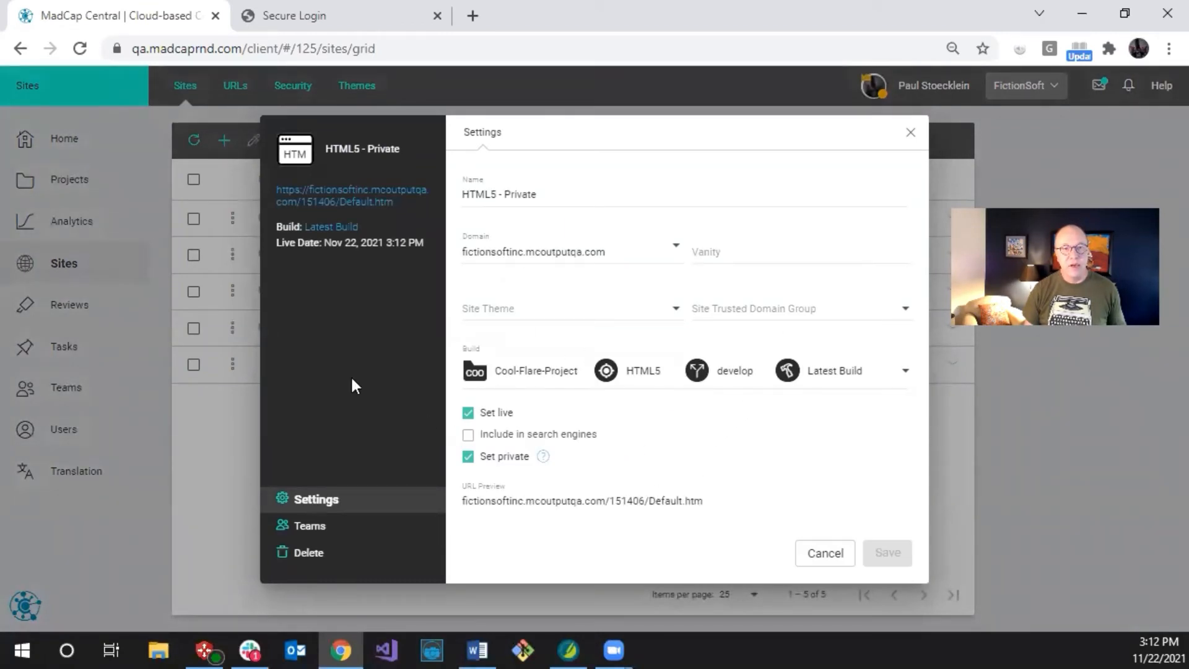
Assign the Private Outputs team to the HTML5 - Private site, save, and close the site's properties
{"action": "left_click", "coordinate": [309, 528]}
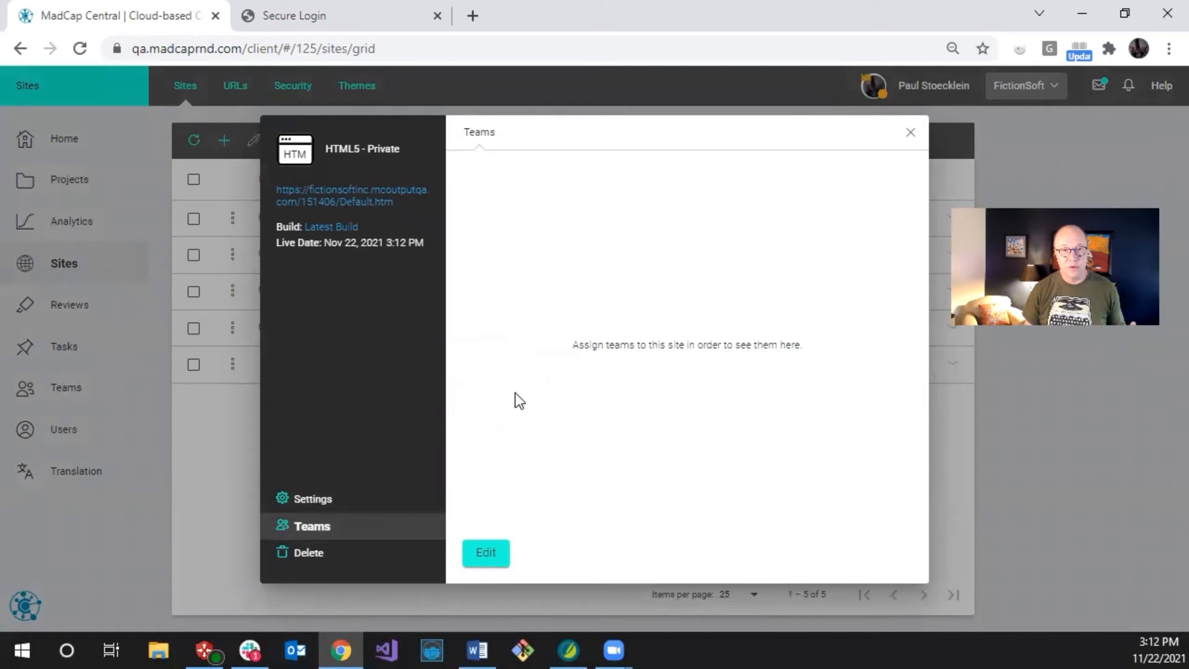
{"action": "left_click", "coordinate": [486, 555]}
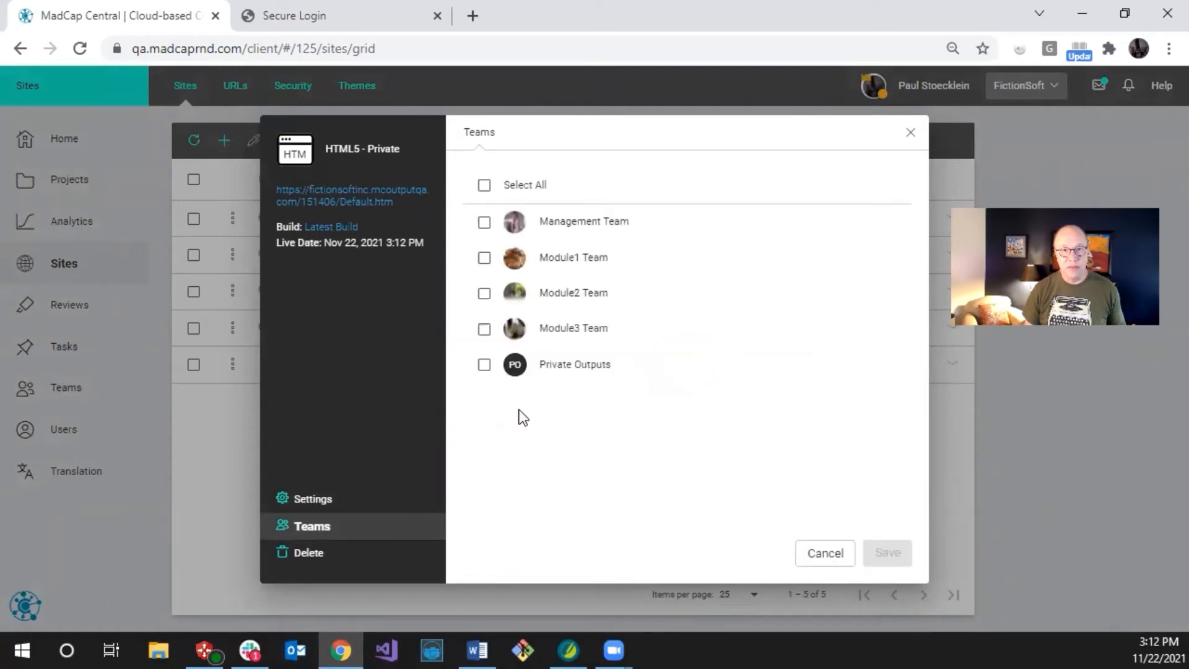
{"action": "left_click", "coordinate": [485, 366]}
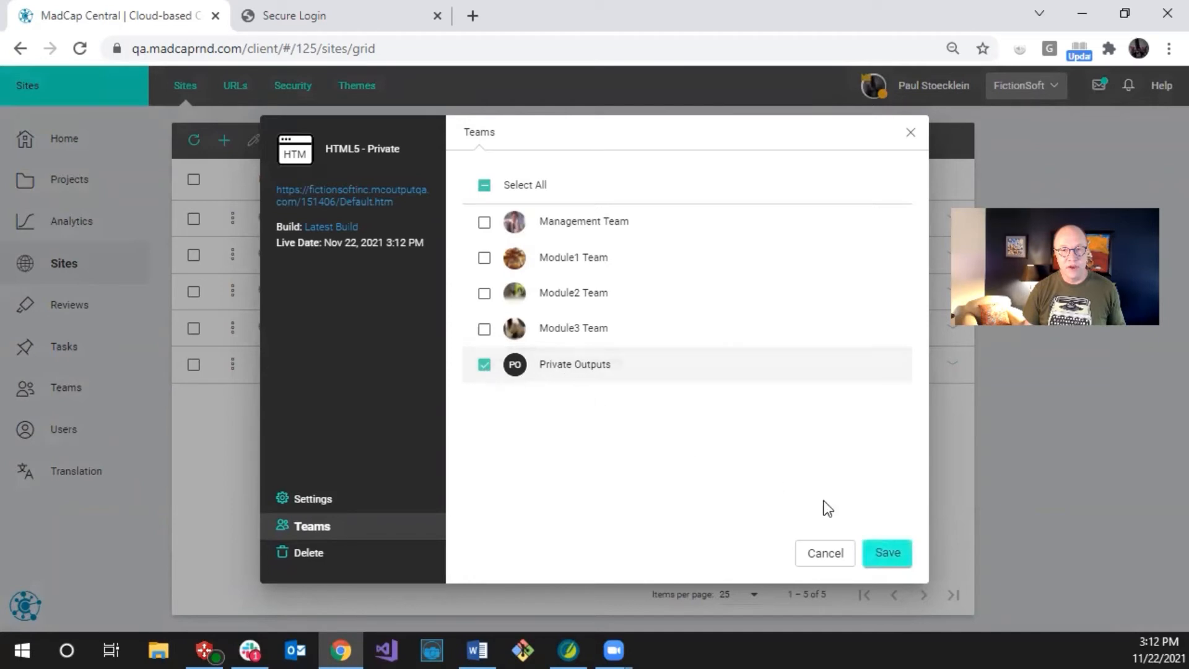
{"action": "left_click", "coordinate": [889, 555]}
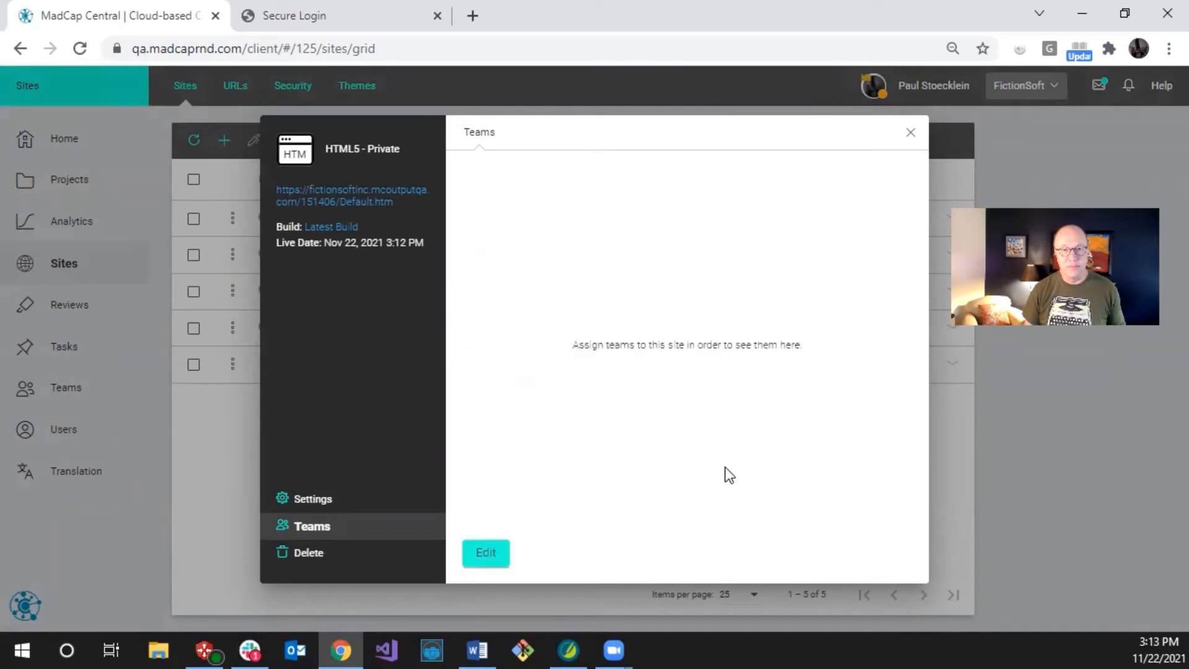
{"action": "left_click", "coordinate": [904, 130]}
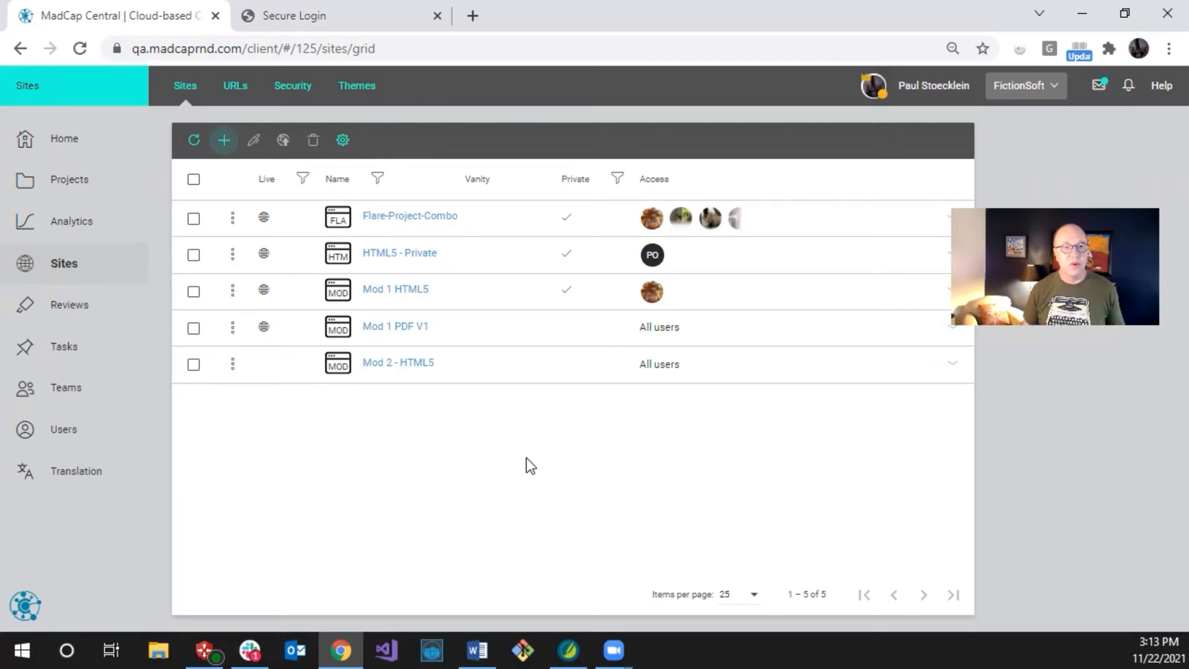
Examine the user invitation options, including the .csv import for many users and the advice on inviting Viewers, and close the dialog
{"action": "left_click", "coordinate": [75, 431]}
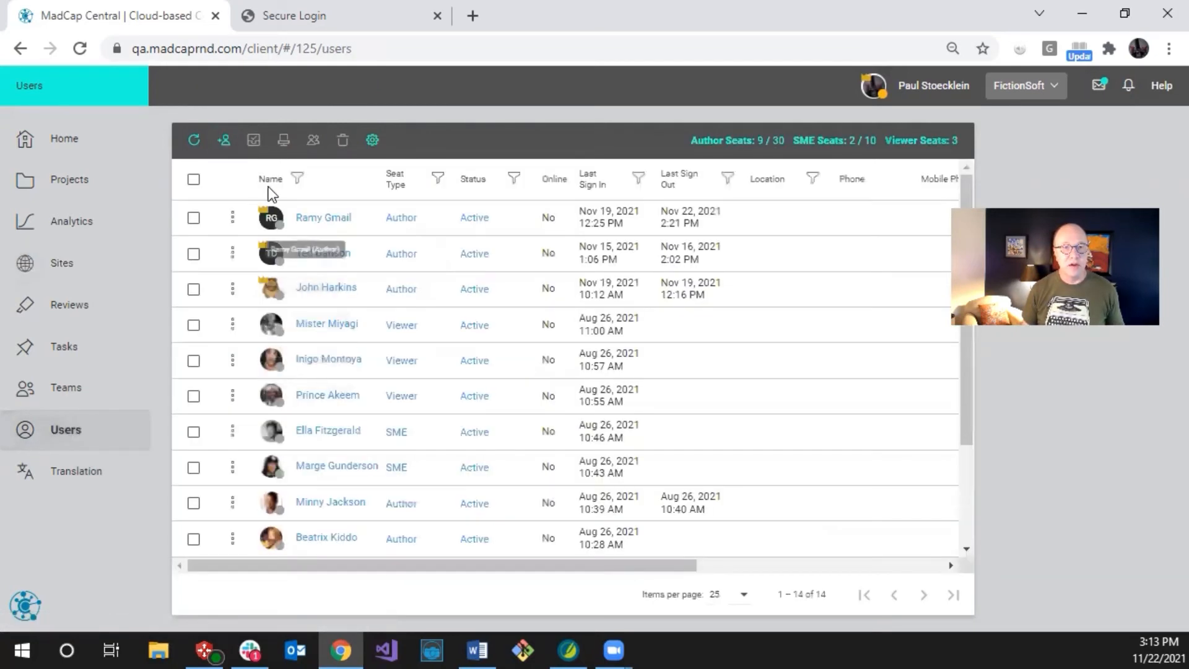
{"action": "left_click", "coordinate": [224, 141]}
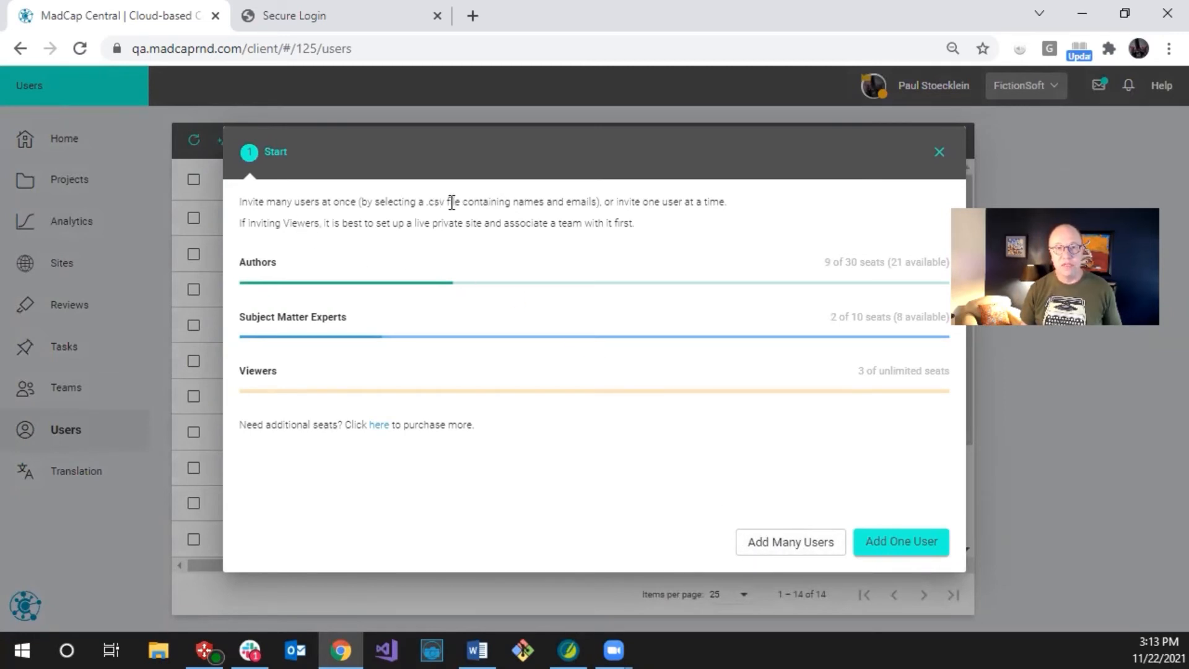
{"action": "left_click_drag", "start_coordinate": [418, 202], "coordinate": [489, 202]}
{"action": "left_click", "coordinate": [500, 203]}
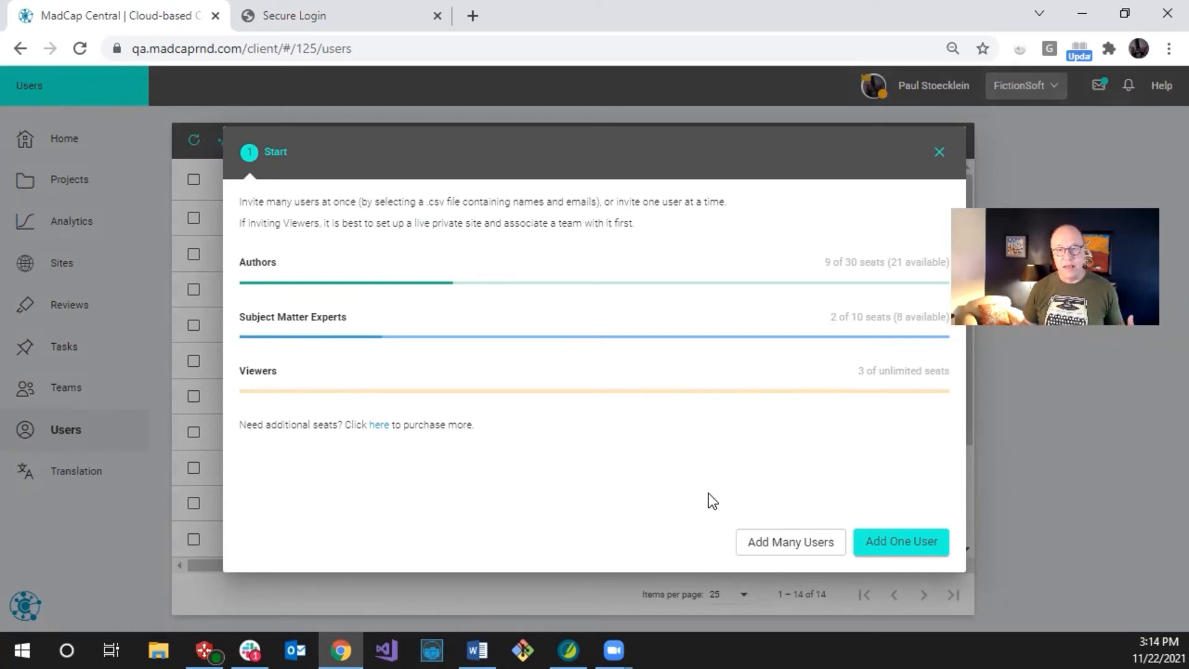
{"action": "left_click", "coordinate": [939, 153]}
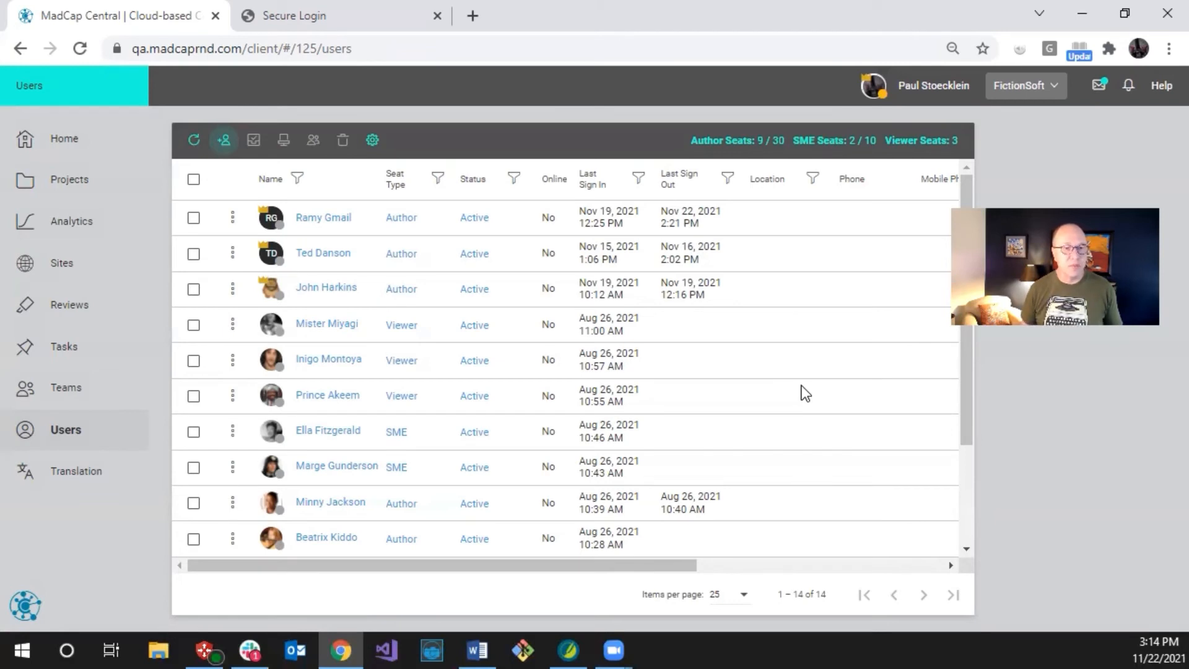
Expand the HTML5 - Private site's details in the sites list and open its live URL
{"action": "left_click", "coordinate": [62, 267]}
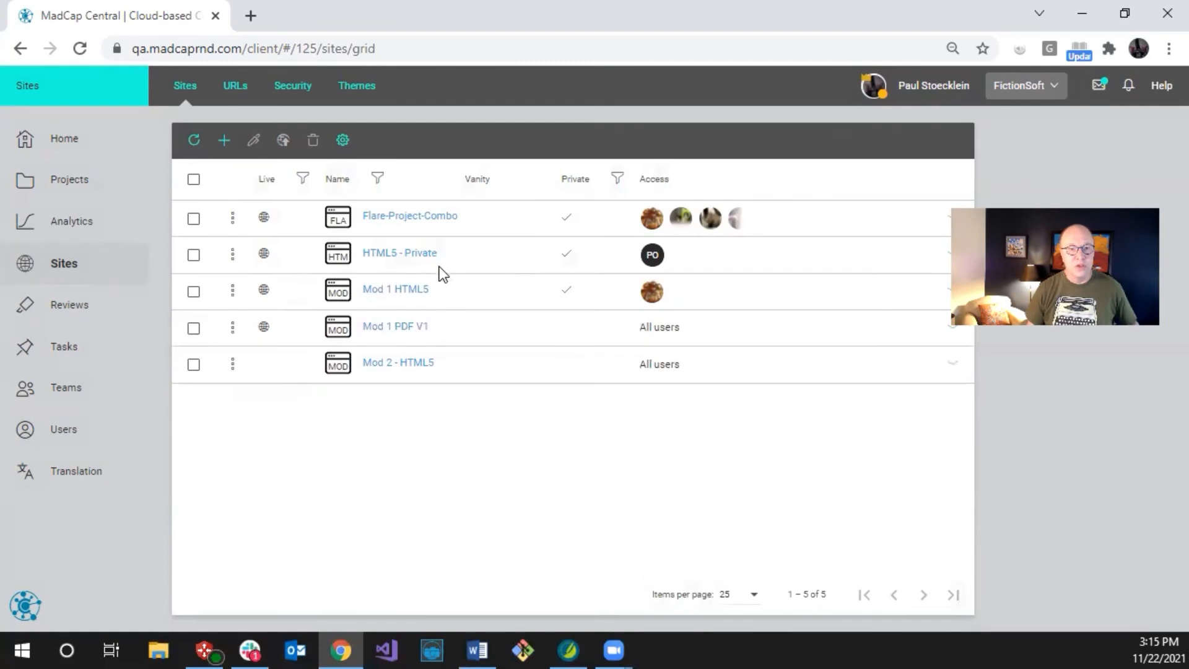
{"action": "left_click", "coordinate": [477, 253]}
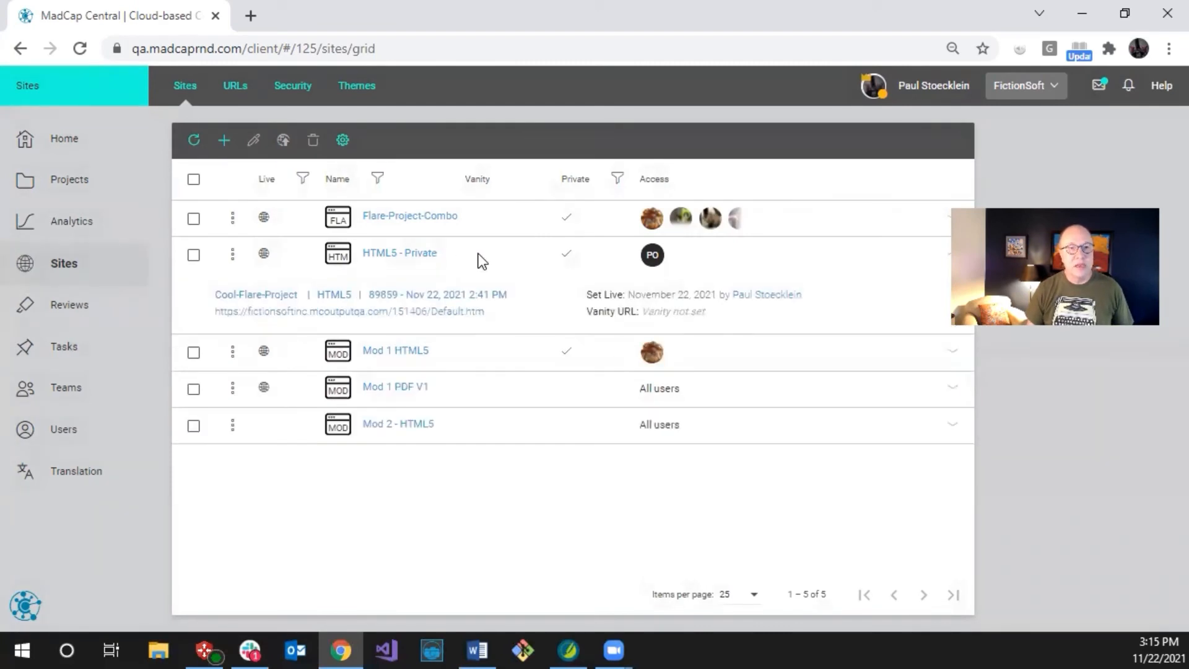
{"action": "left_click", "coordinate": [401, 312]}
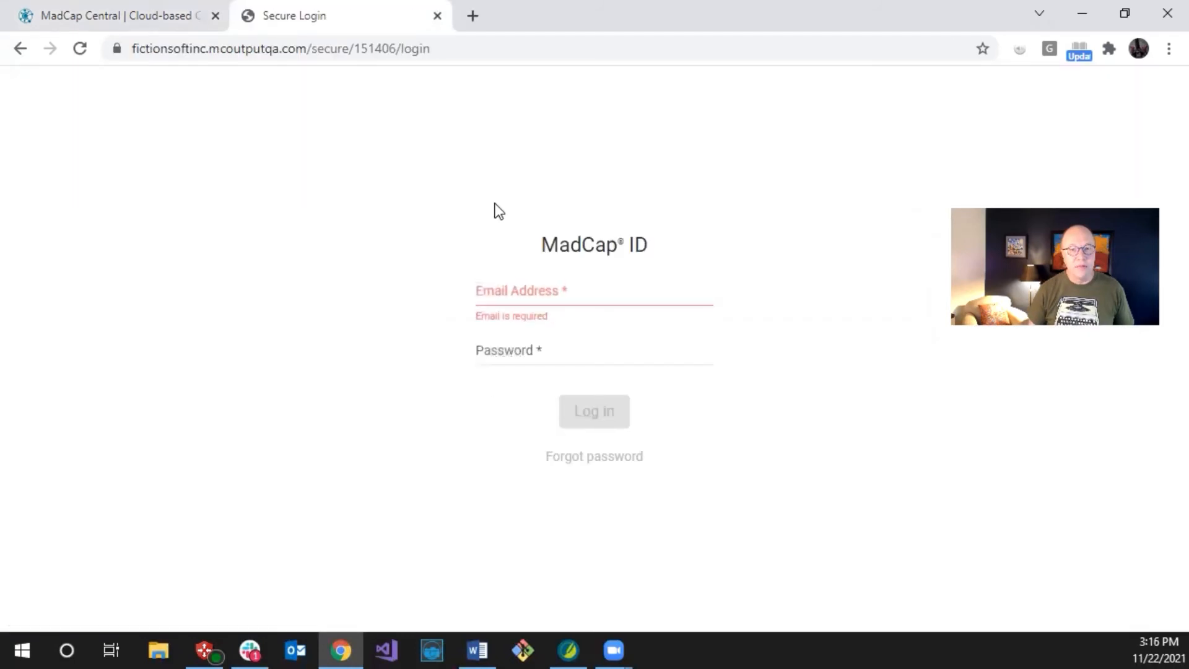
Log in to the private output with the account's email address and password
{"action": "left_click", "coordinate": [512, 287]}
{"action": "left_click", "coordinate": [514, 328]}
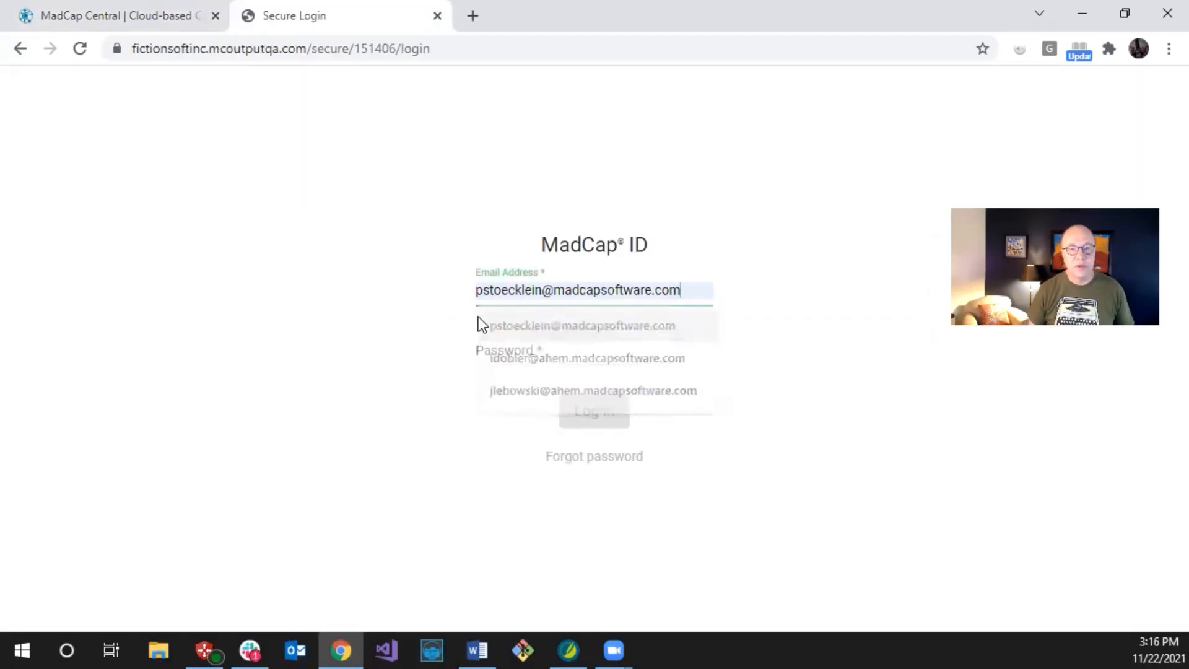
{"action": "left_click", "coordinate": [480, 348]}
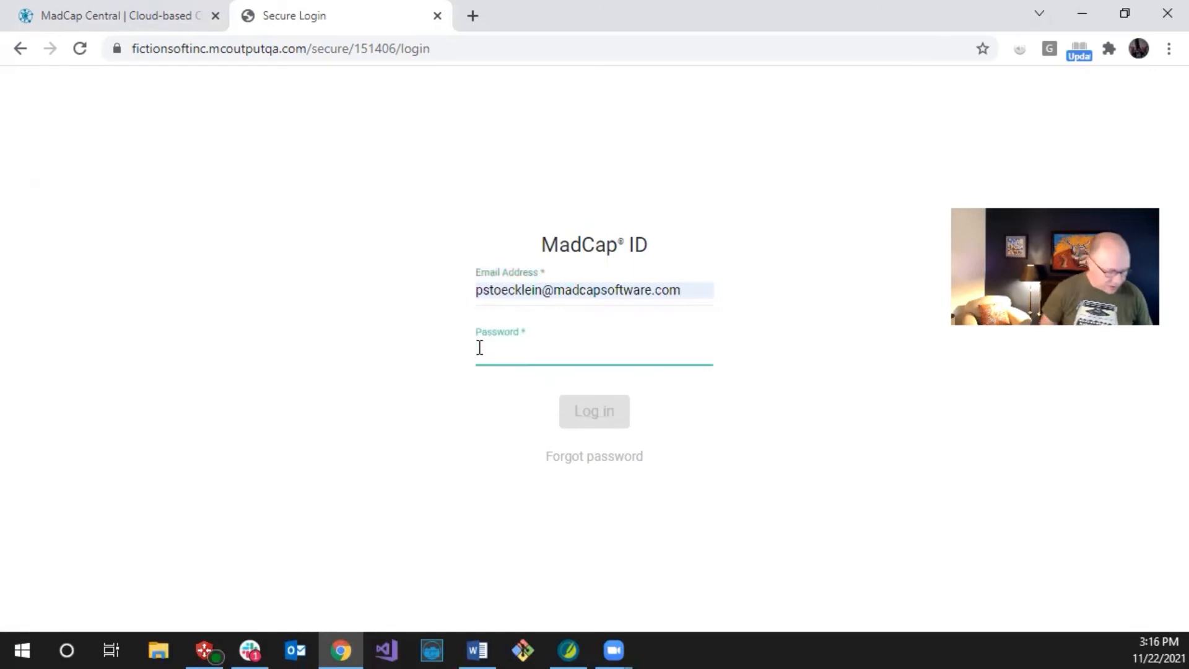
{"action": "type", "text": "******"}
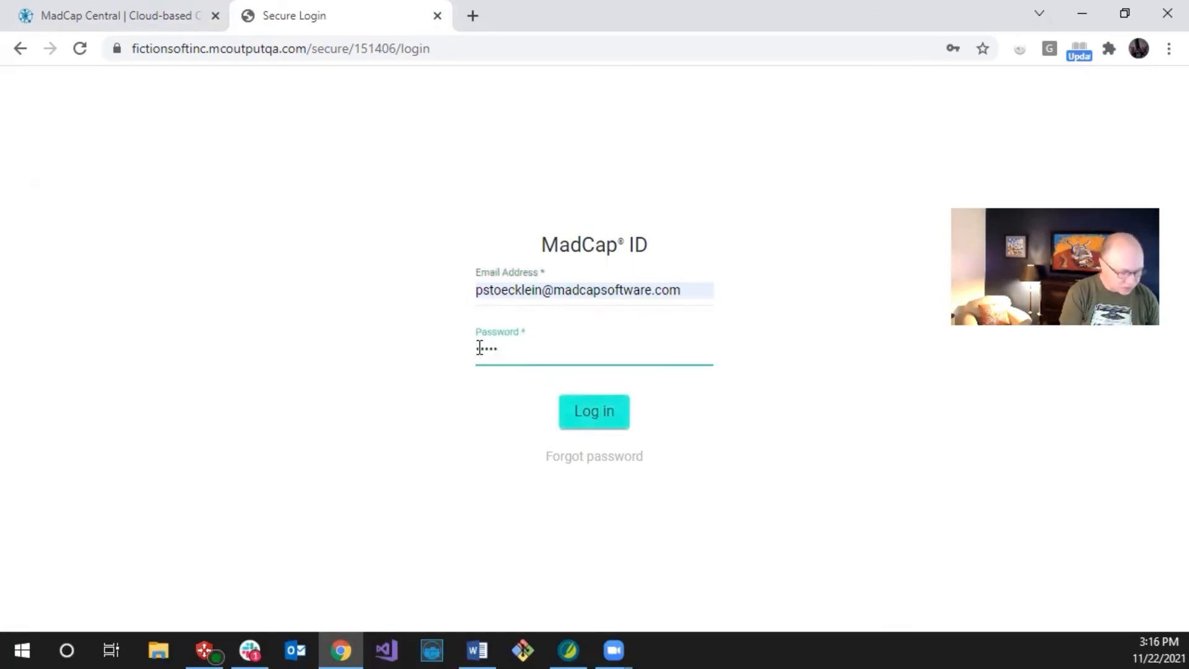
{"action": "type", "text": "*****"}
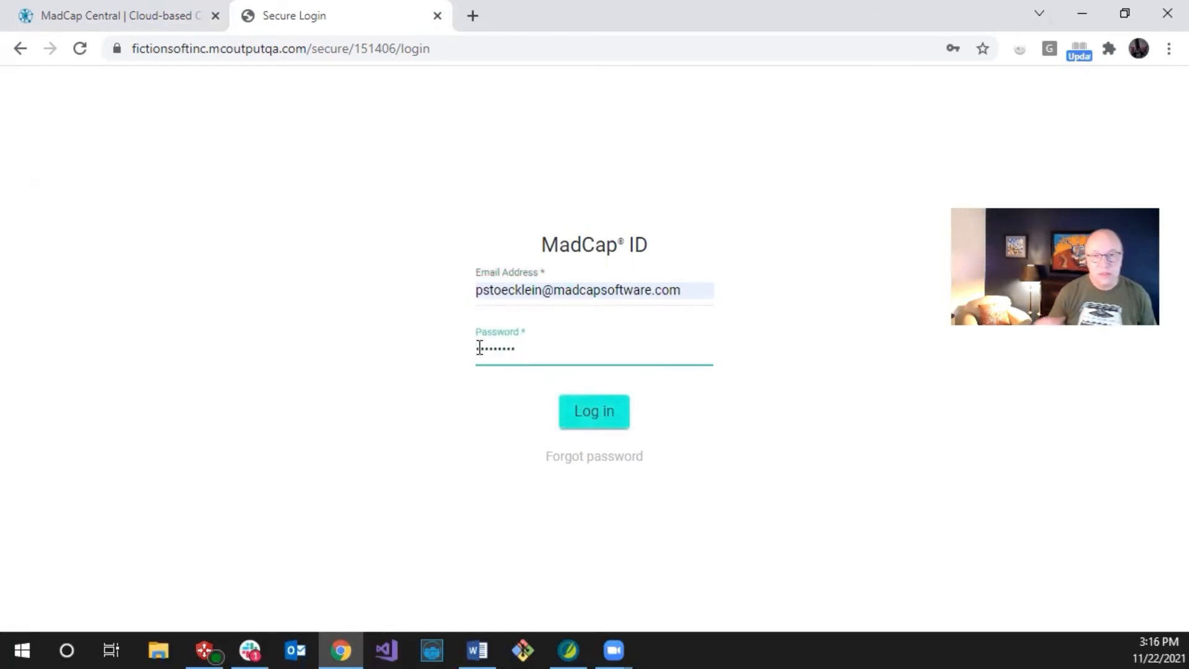
{"action": "left_click", "coordinate": [589, 411]}
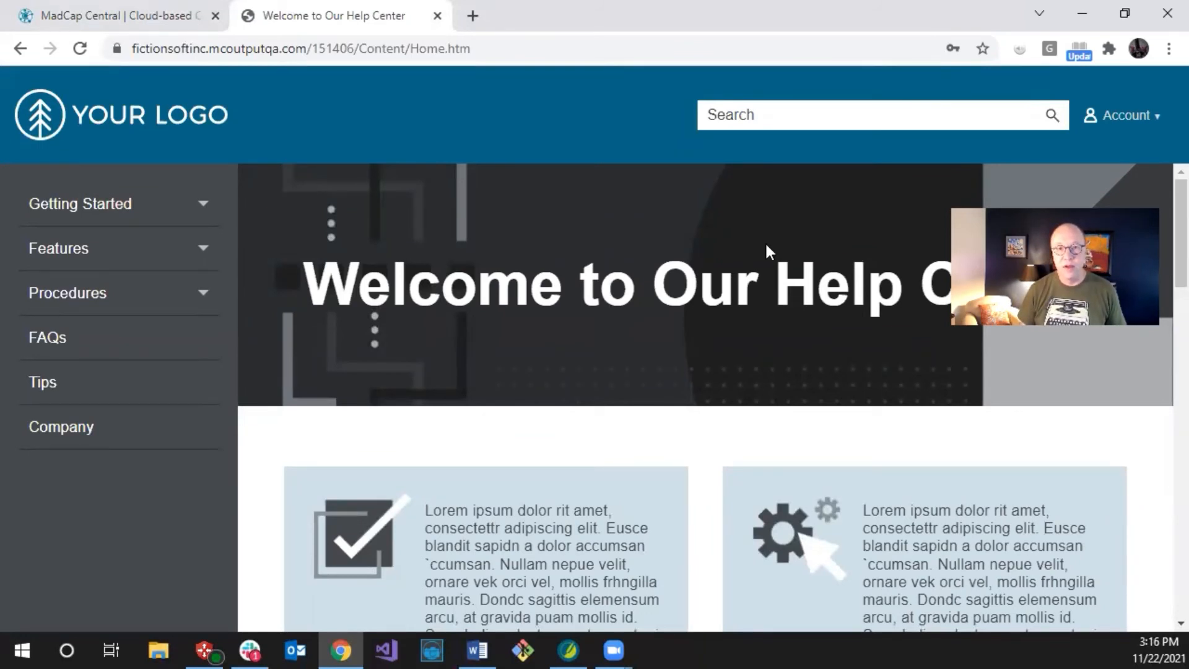
Log out of the private help output through its account options
{"action": "left_click", "coordinate": [1159, 116]}
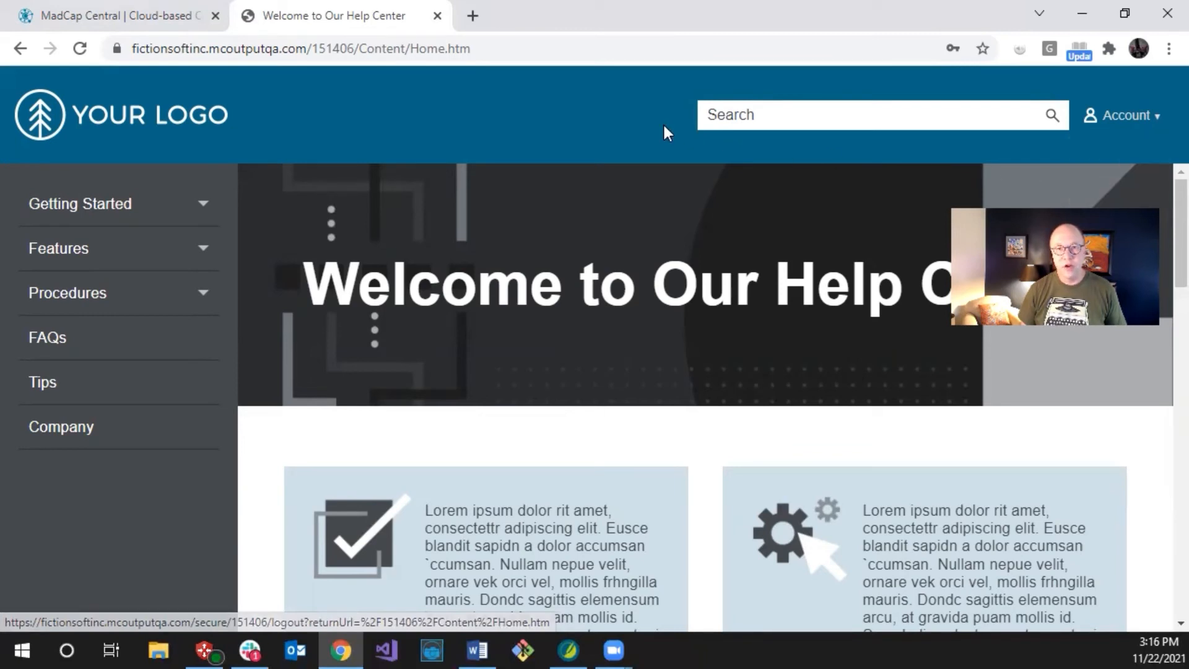
{"action": "mouse_move", "coordinate": [1162, 112]}
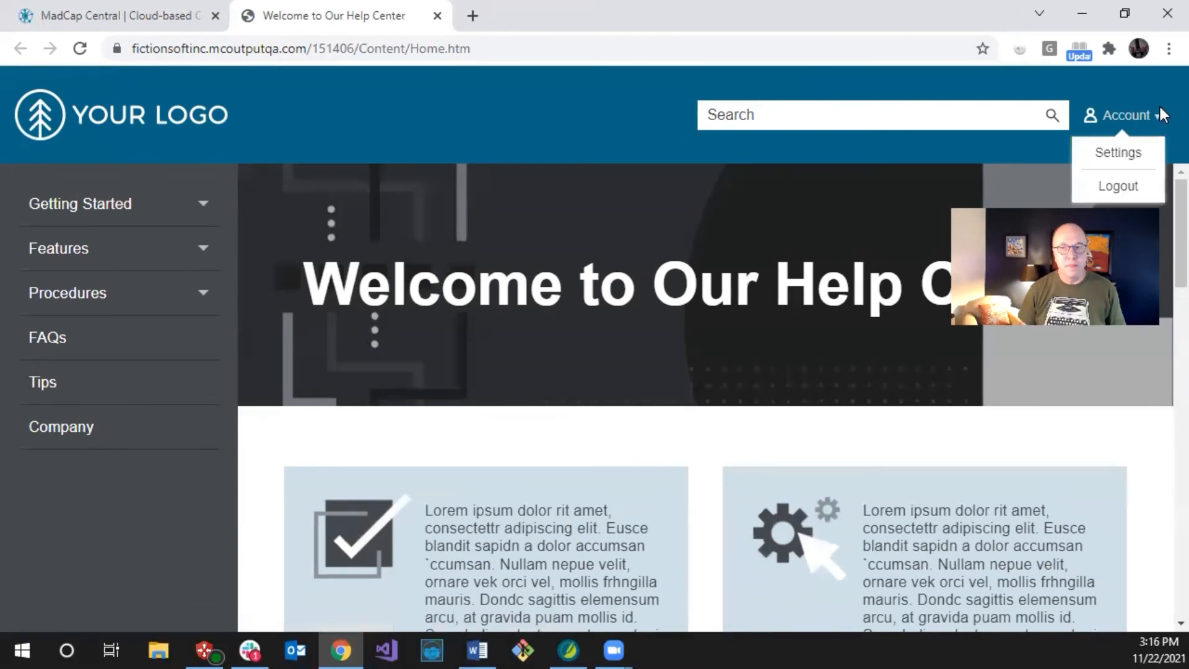
{"action": "left_click", "coordinate": [1127, 185]}
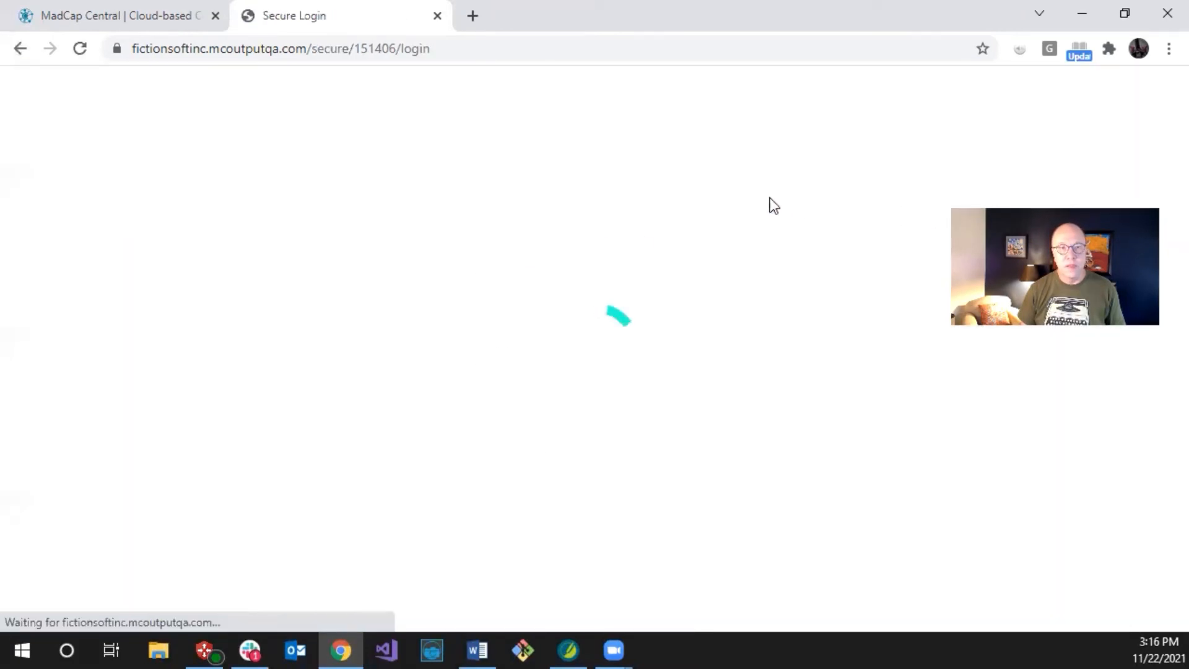